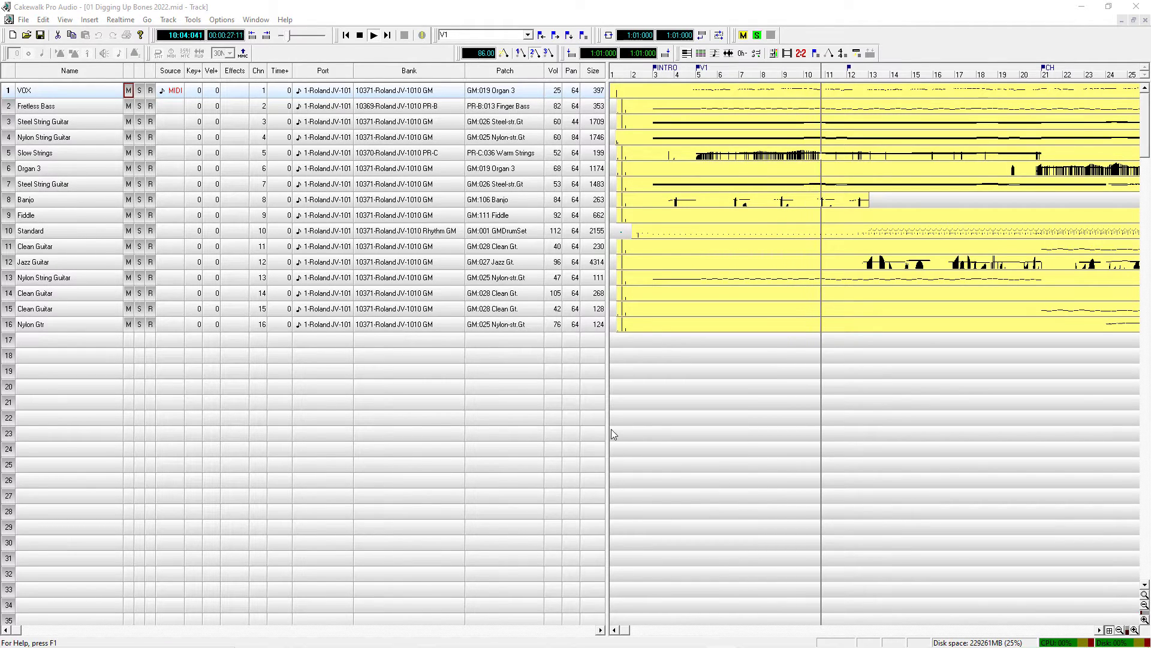
Focus the song window and select the whole of track 1
{"action": "mouse_move", "coordinate": [608, 432]}
{"action": "left_mouse_down"}
{"action": "mouse_move", "coordinate": [631, 434]}
{"action": "mouse_move", "coordinate": [608, 441]}
{"action": "left_mouse_up"}
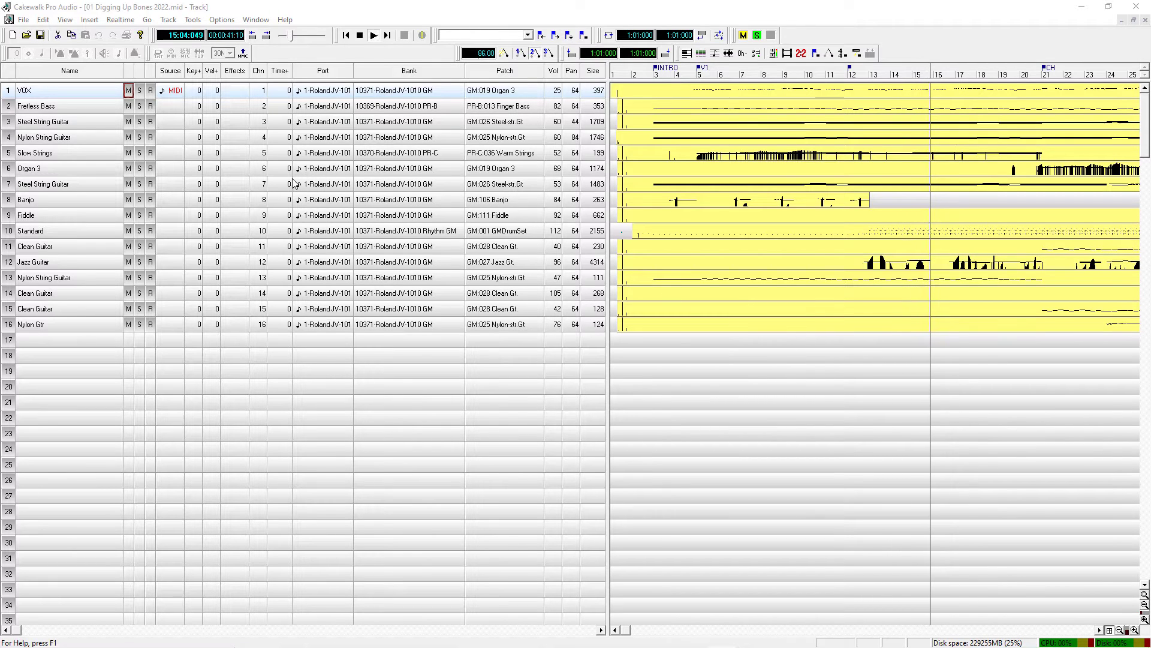
{"action": "left_click", "coordinate": [79, 92]}
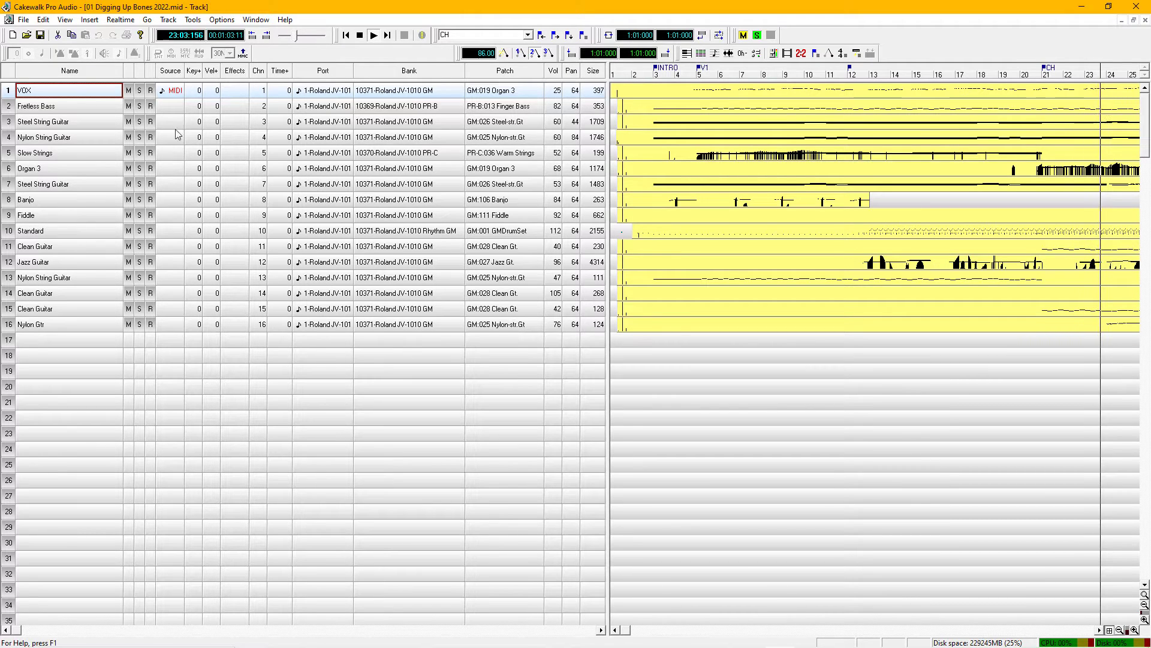
{"action": "left_click", "coordinate": [9, 95]}
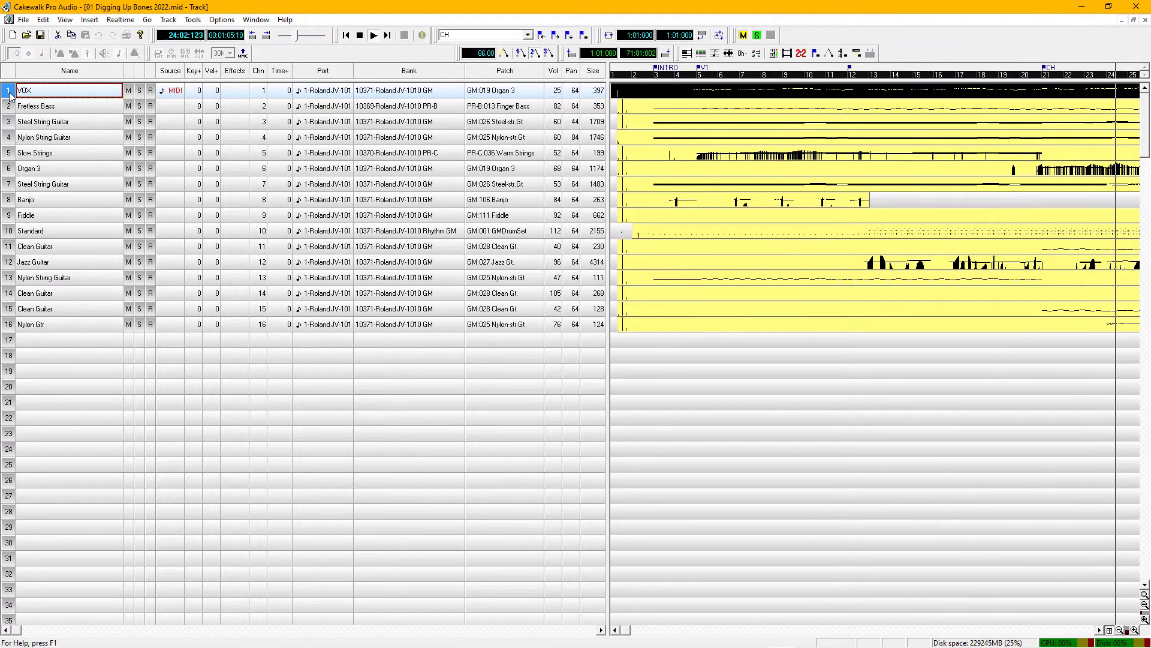
{"action": "left_click", "coordinate": [9, 95]}
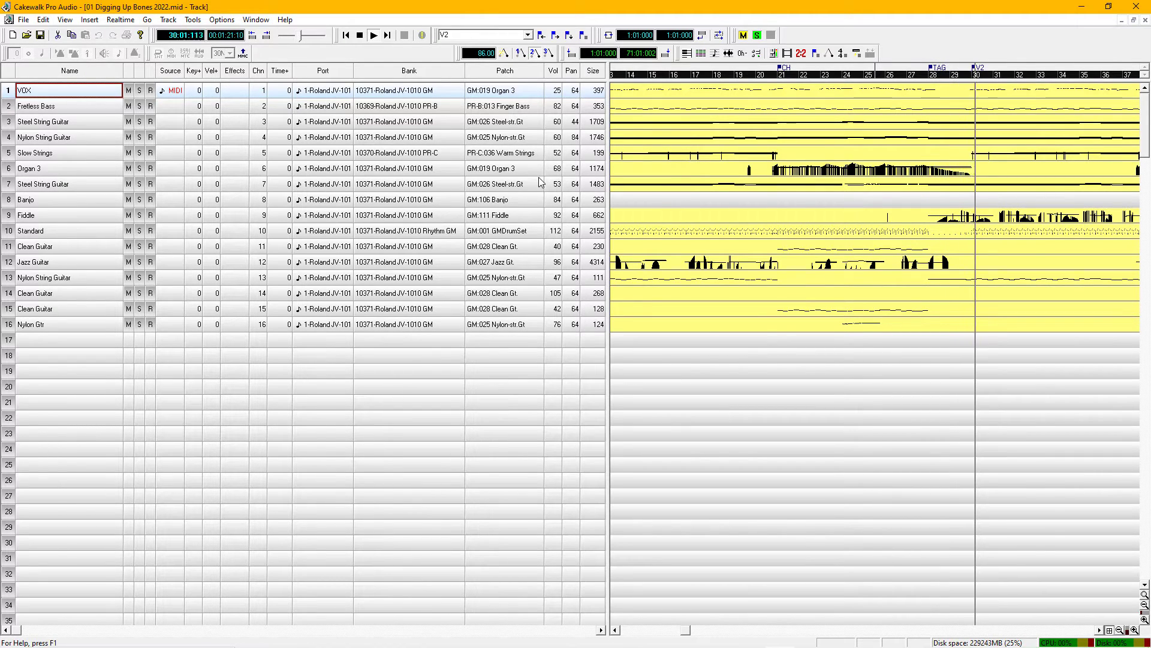
Try soloing VOX and Fretless Bass and muting VOX, then return all to normal
{"action": "left_click", "coordinate": [140, 90]}
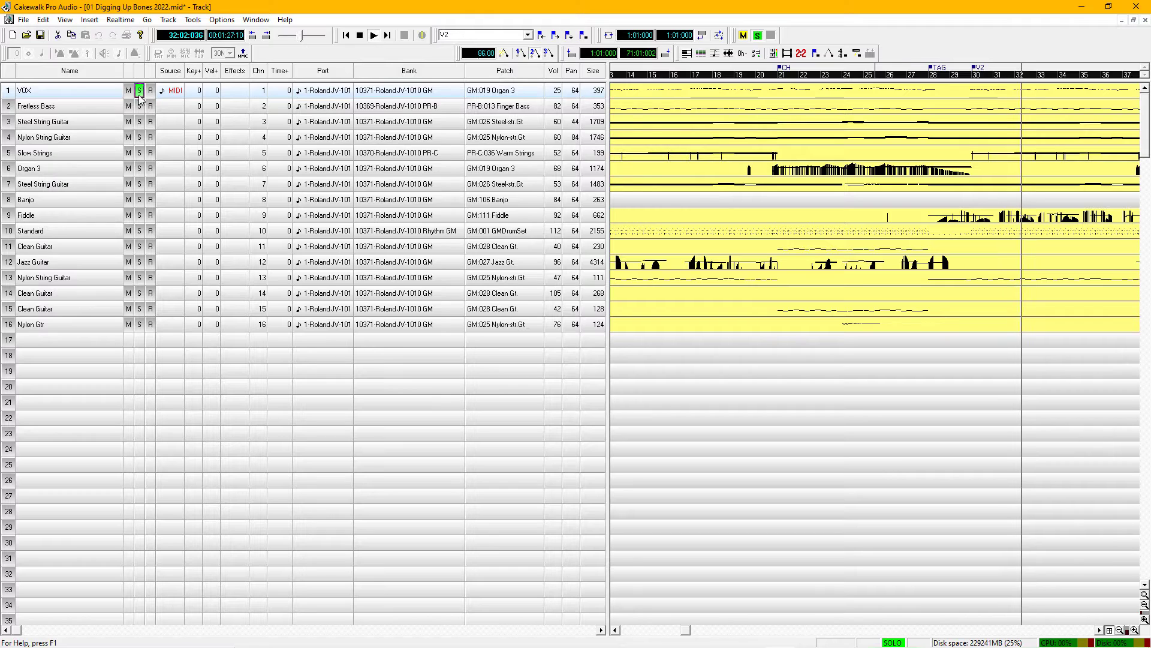
{"action": "left_click", "coordinate": [139, 106]}
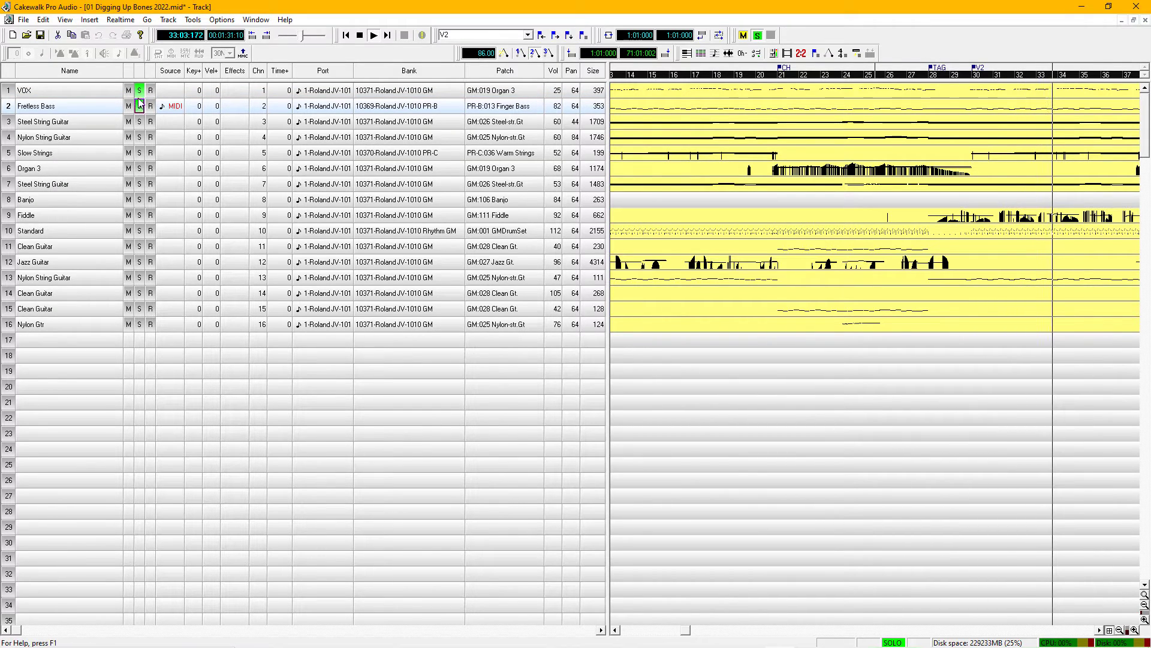
{"action": "left_click", "coordinate": [127, 90]}
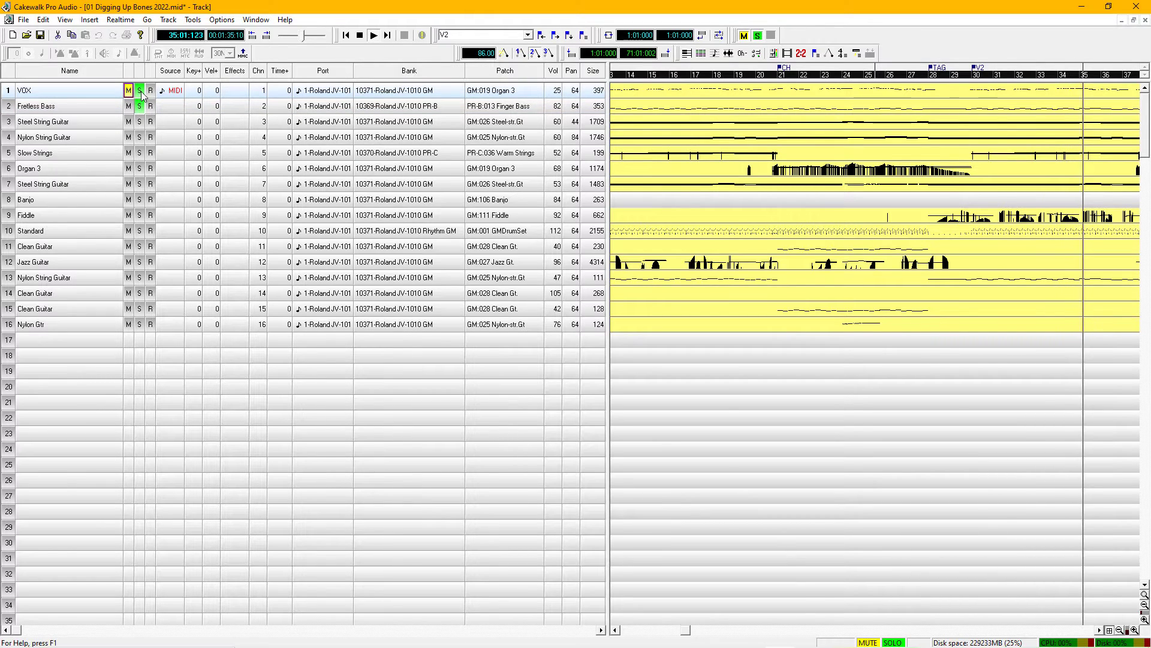
{"action": "left_click", "coordinate": [141, 91]}
{"action": "left_click", "coordinate": [138, 105]}
{"action": "left_click", "coordinate": [128, 91]}
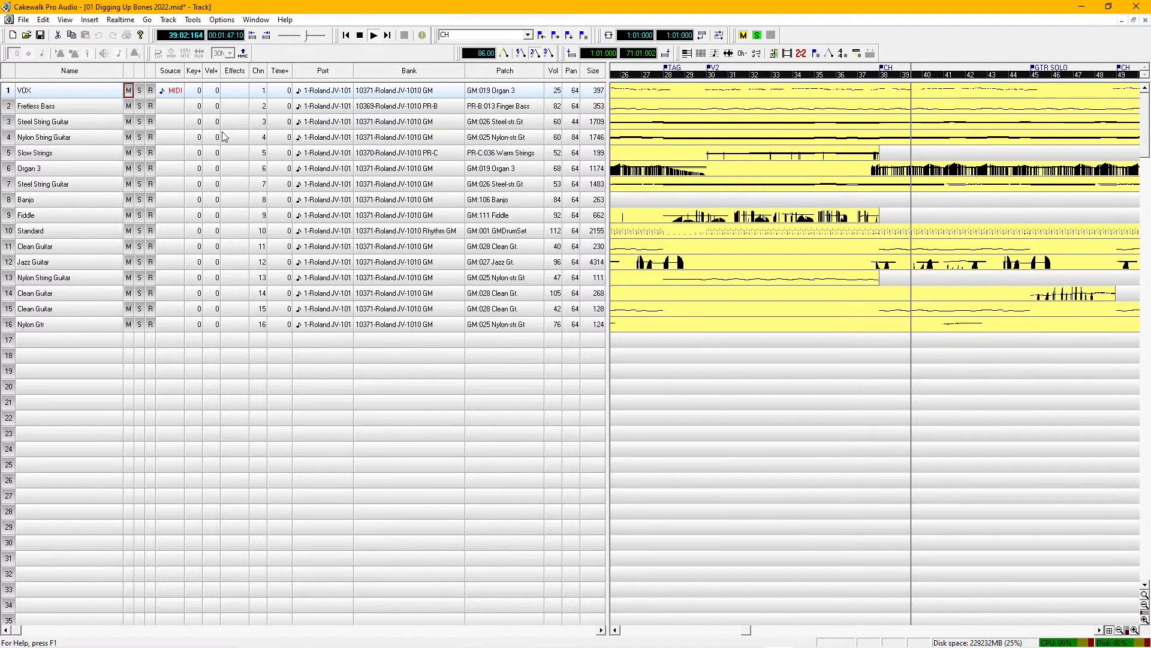
Check the program's version information, then solo track 10, Standard drums
{"action": "left_click", "coordinate": [287, 19]}
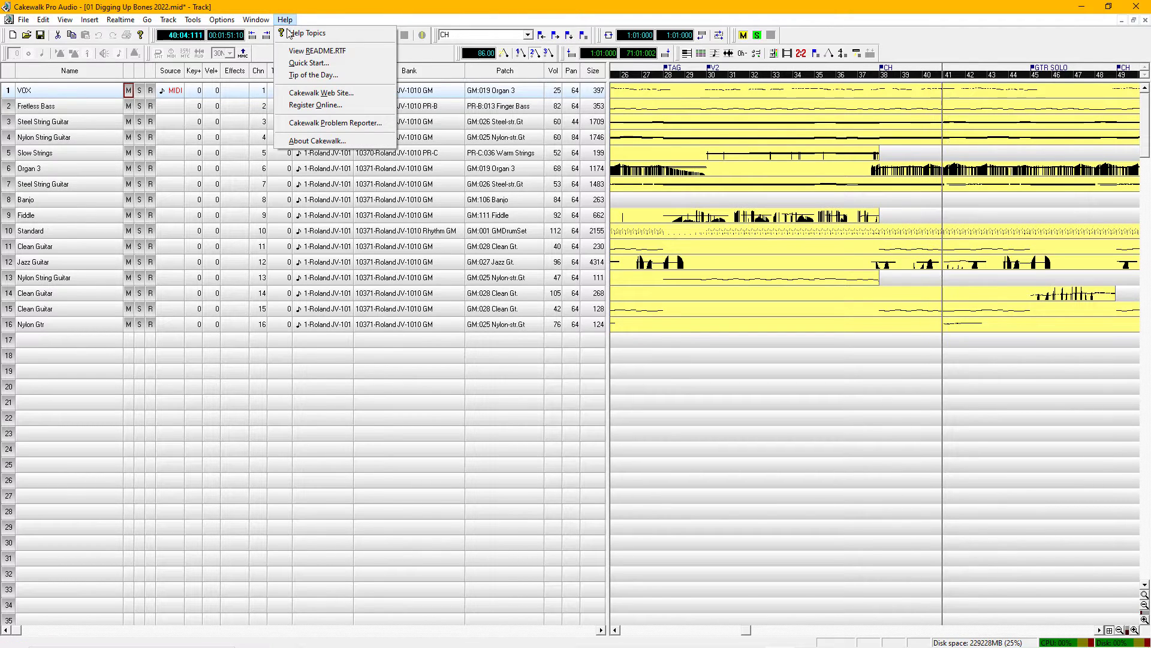
{"action": "left_click", "coordinate": [317, 140]}
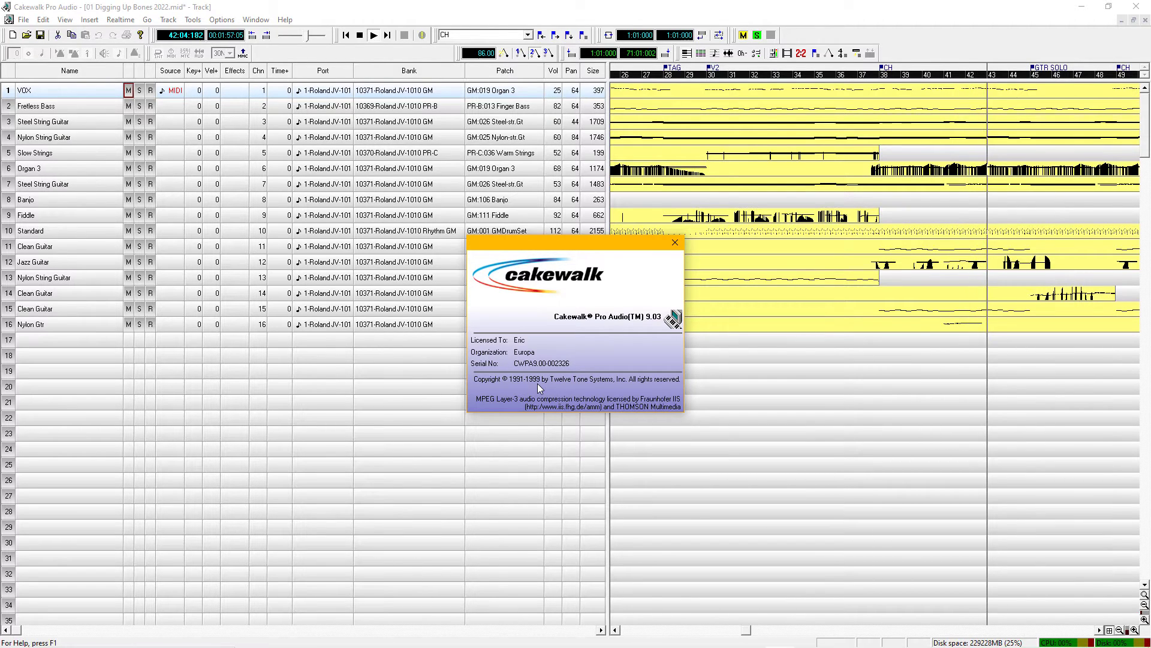
{"action": "left_click", "coordinate": [674, 243]}
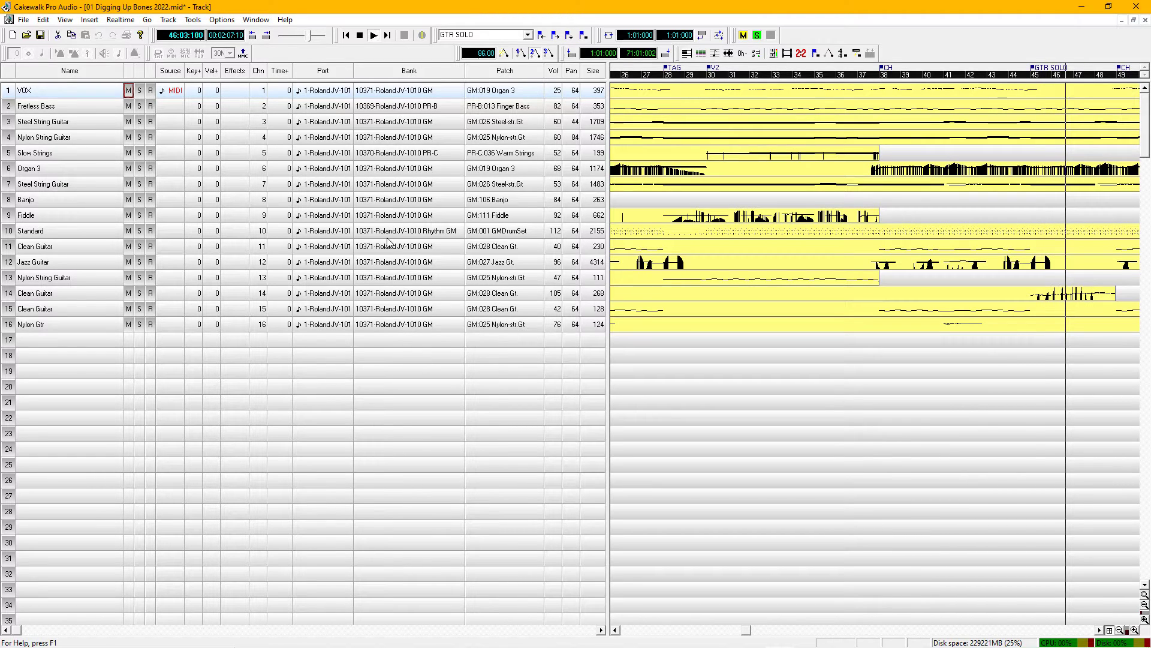
{"action": "left_click", "coordinate": [140, 232]}
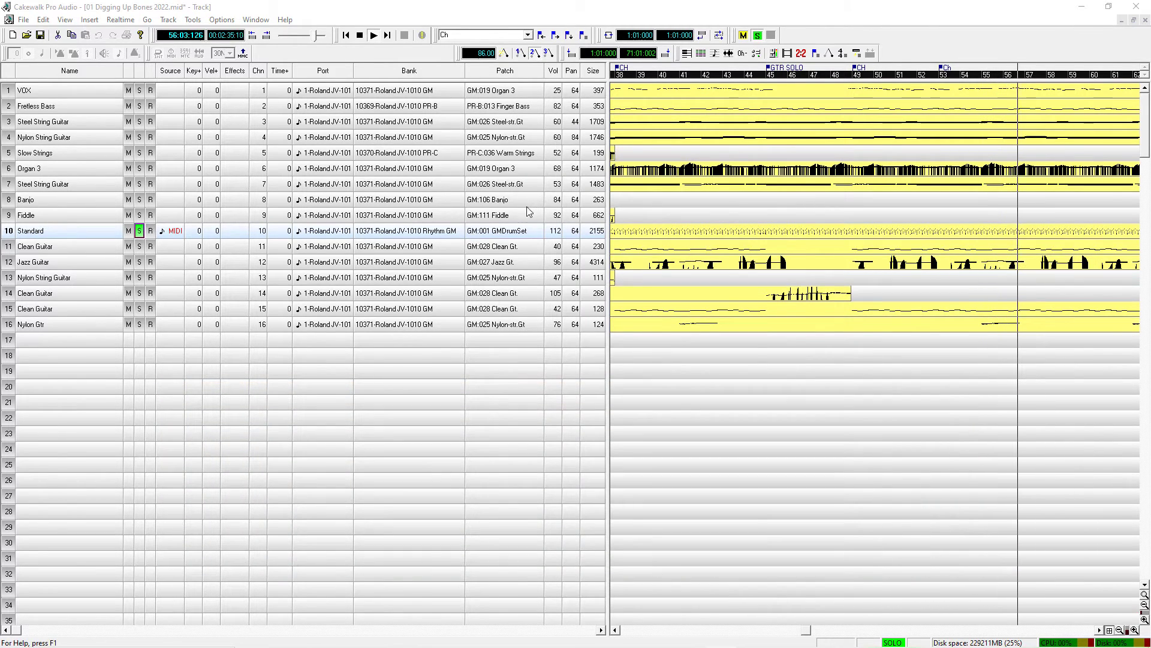
{"action": "double_click", "coordinate": [530, 236]}
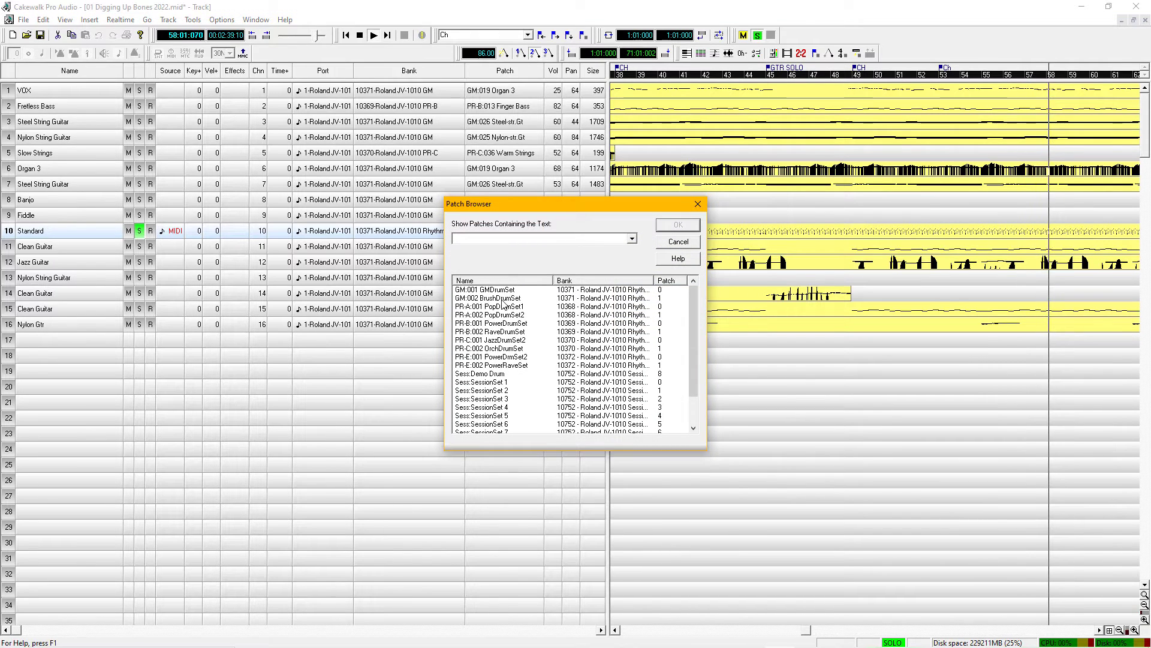
{"action": "left_click", "coordinate": [505, 298]}
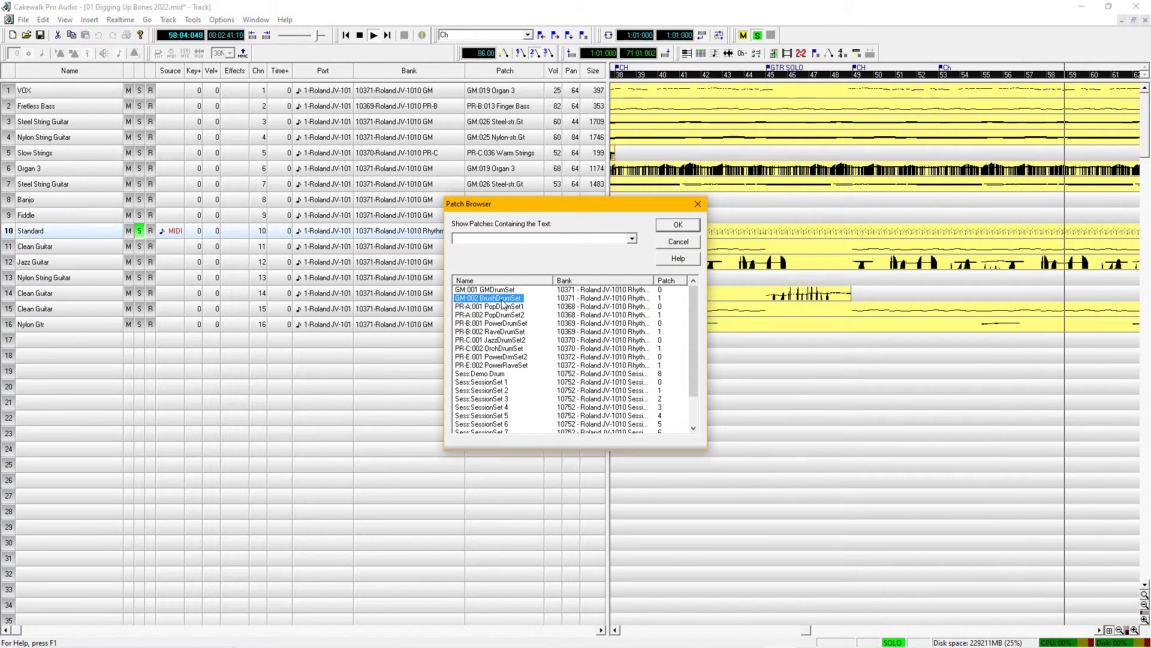
{"action": "left_click", "coordinate": [502, 306]}
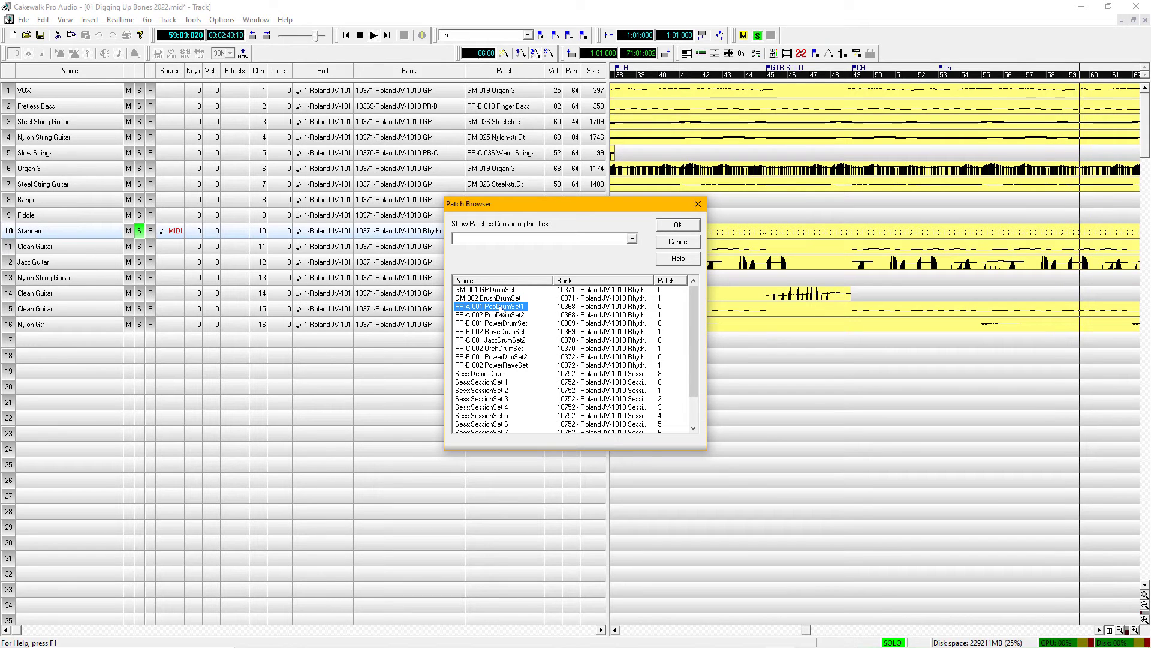
{"action": "left_click", "coordinate": [511, 314]}
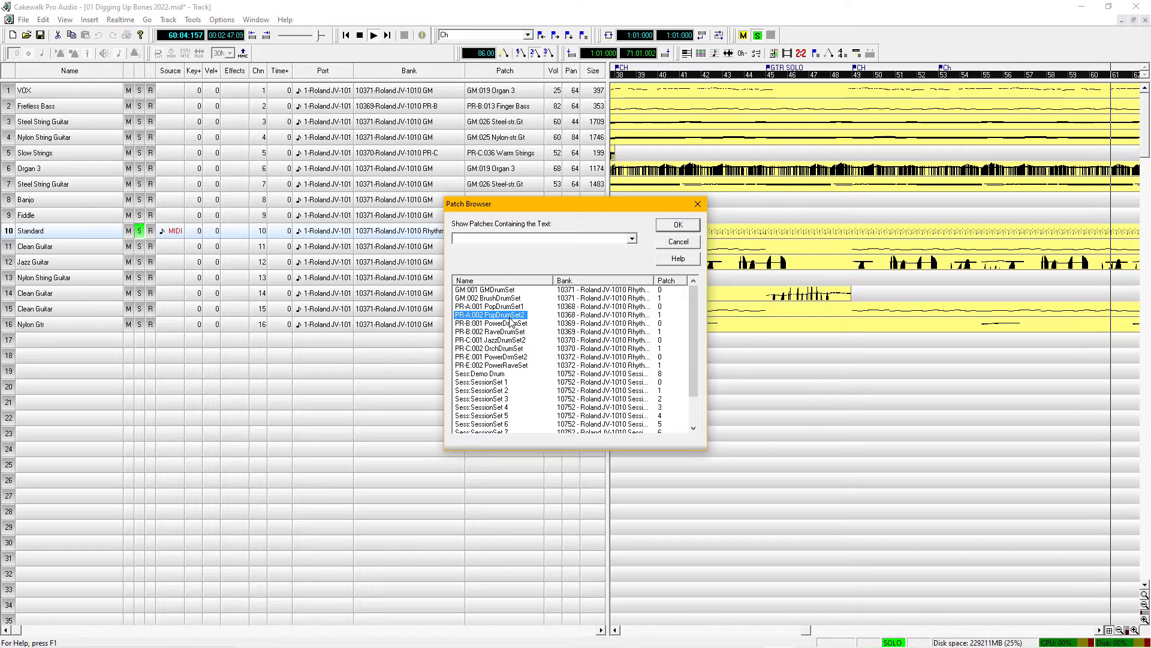
{"action": "left_click", "coordinate": [507, 324]}
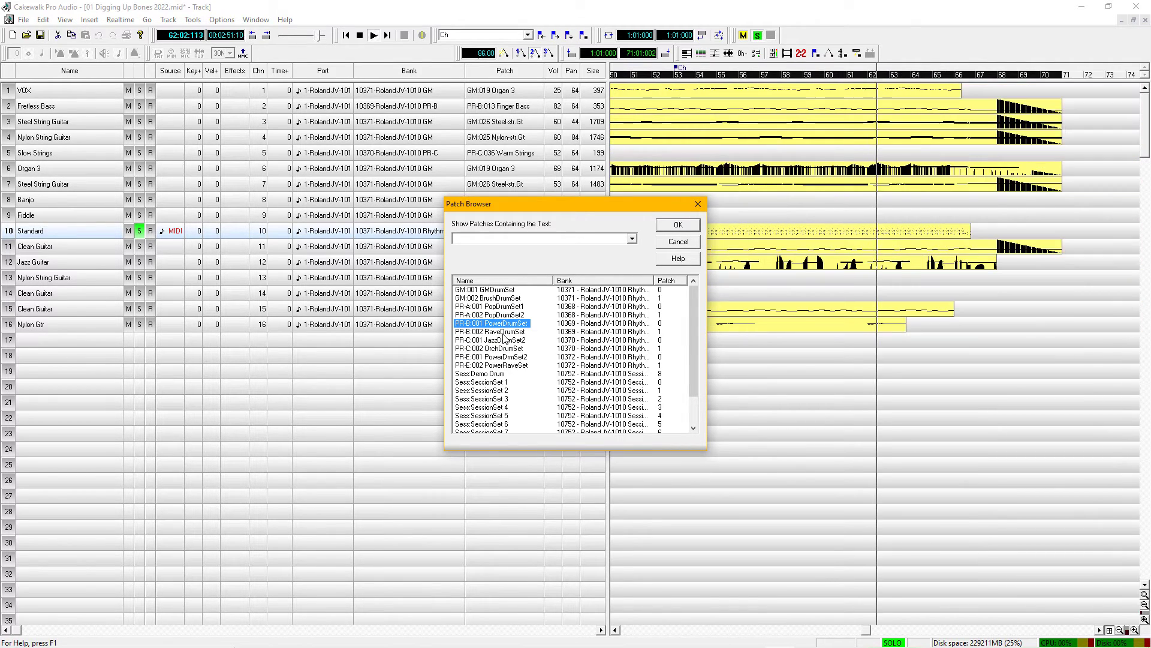
{"action": "left_click", "coordinate": [505, 333]}
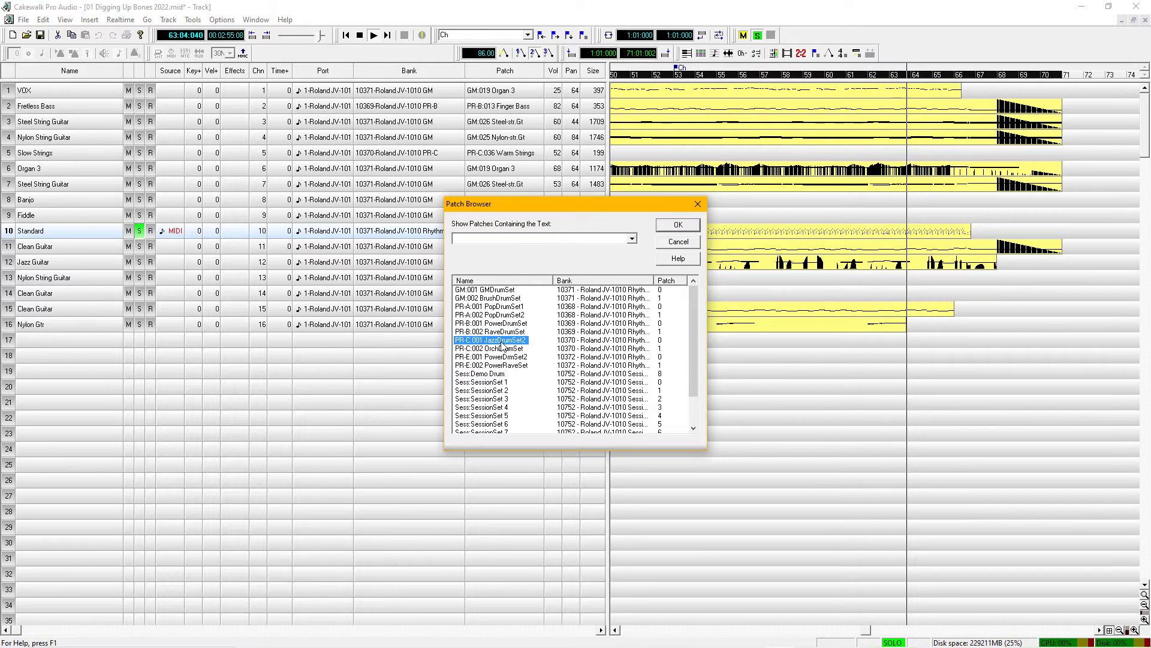
{"action": "left_click", "coordinate": [664, 245]}
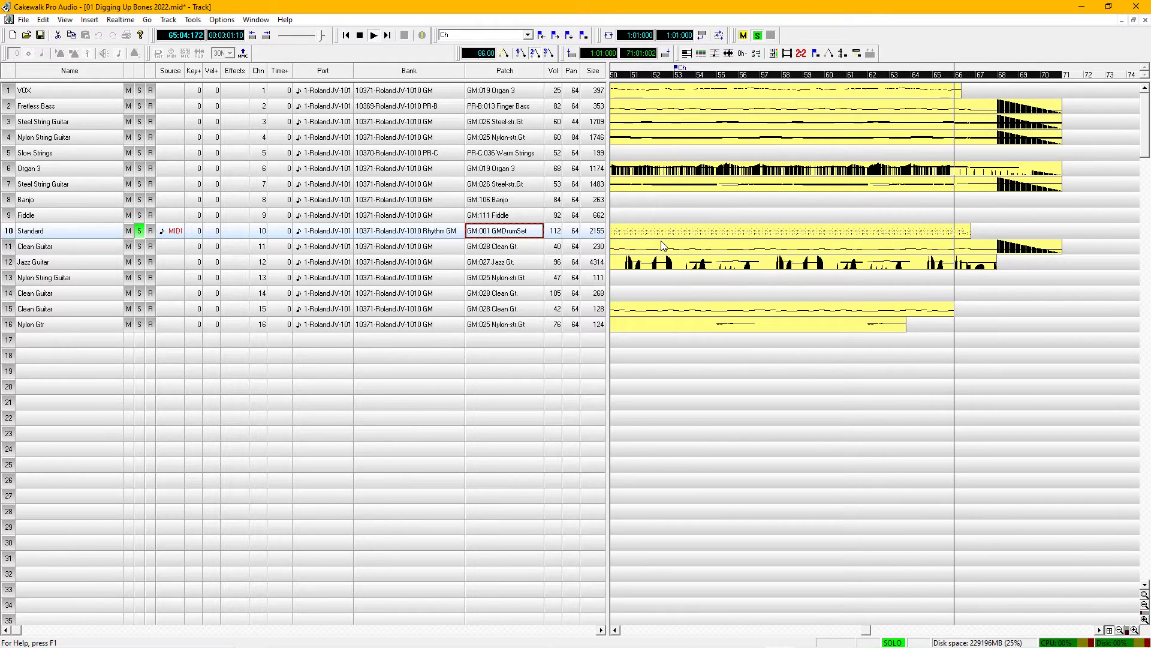
Stop playback, open track 10's drum notes in the Piano Roll with Alt+5, and replay
{"action": "key", "text": "space"}
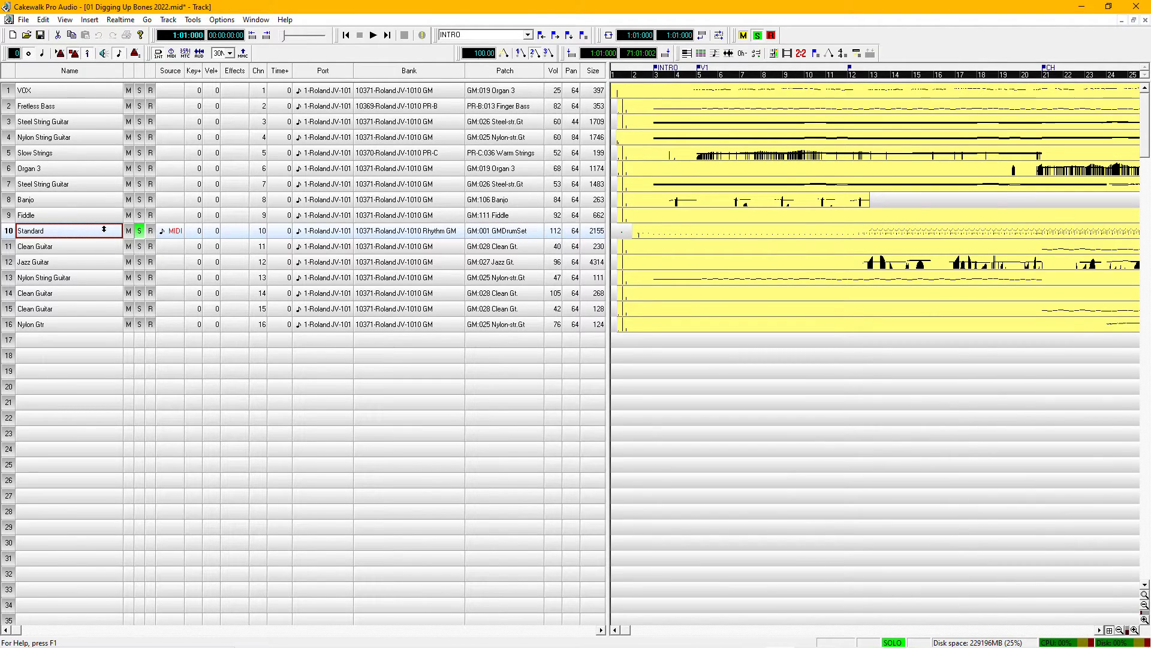
{"action": "key", "text": "alt+5"}
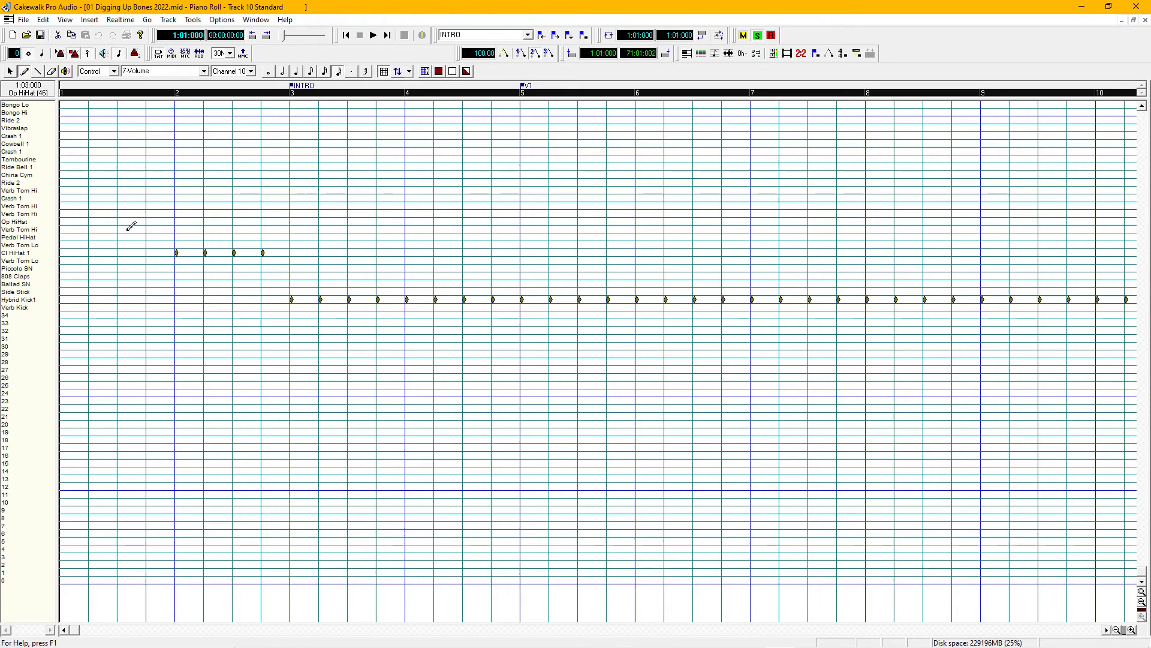
{"action": "key", "text": "space"}
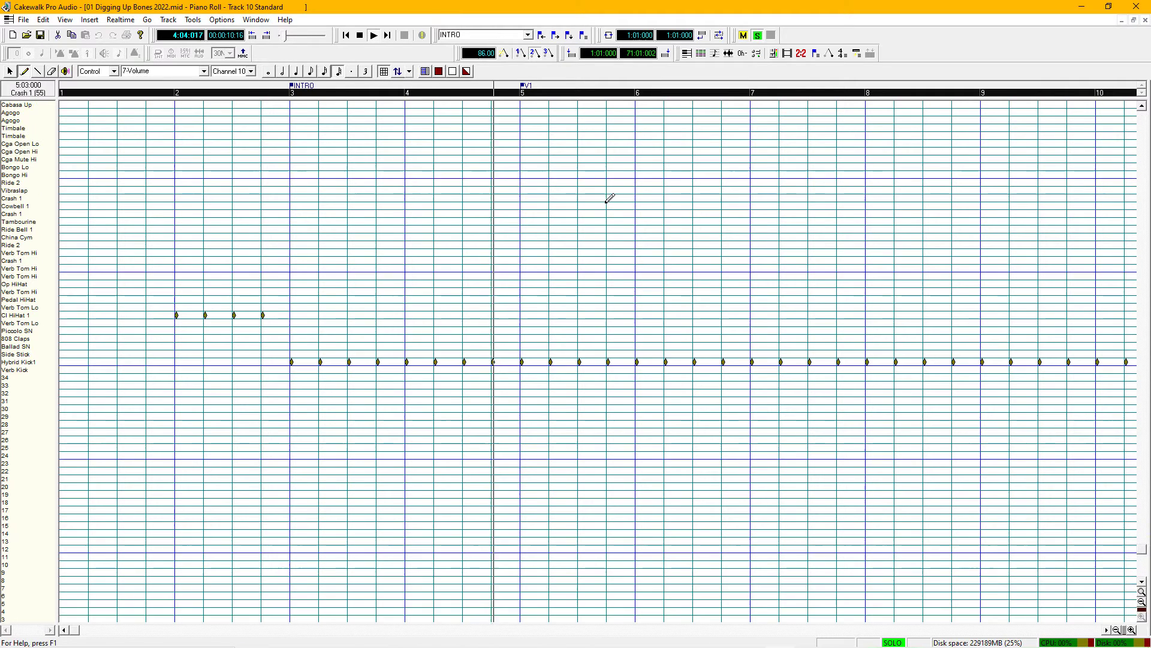
{"action": "scroll", "coordinate": [606, 204], "scroll_direction": "up", "scroll_amount": 2}
{"action": "scroll", "coordinate": [585, 300], "scroll_direction": "down", "scroll_amount": 1}
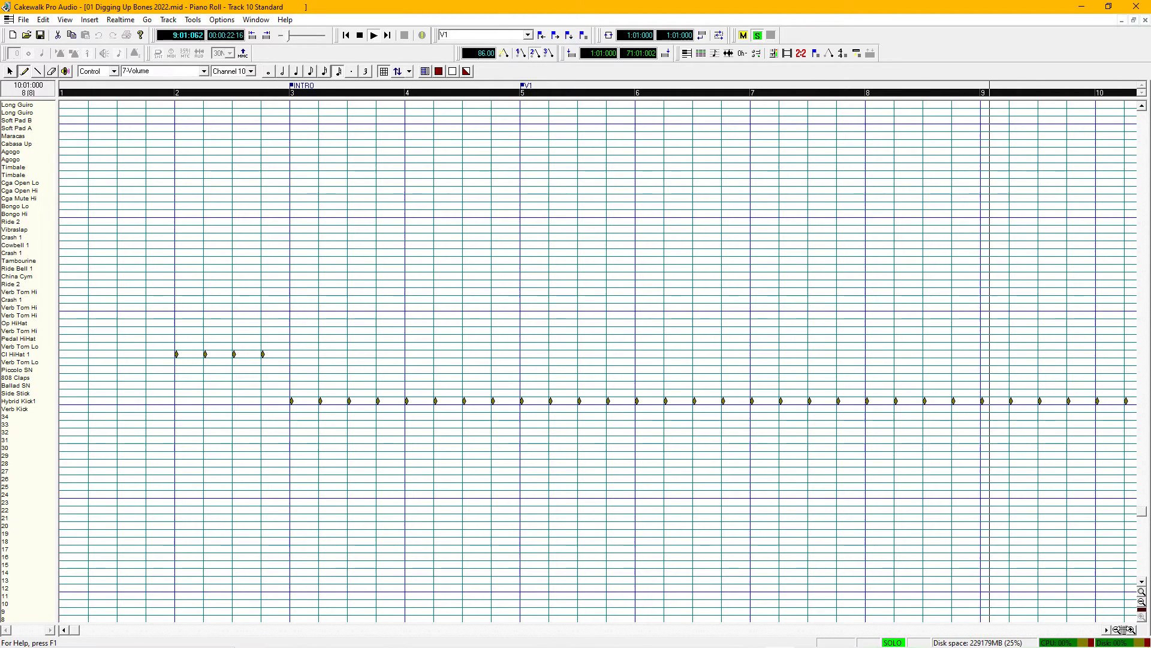
Zoom the drum piano roll out and back in, settling on bars 13 to 16
{"action": "left_click", "coordinate": [1116, 629]}
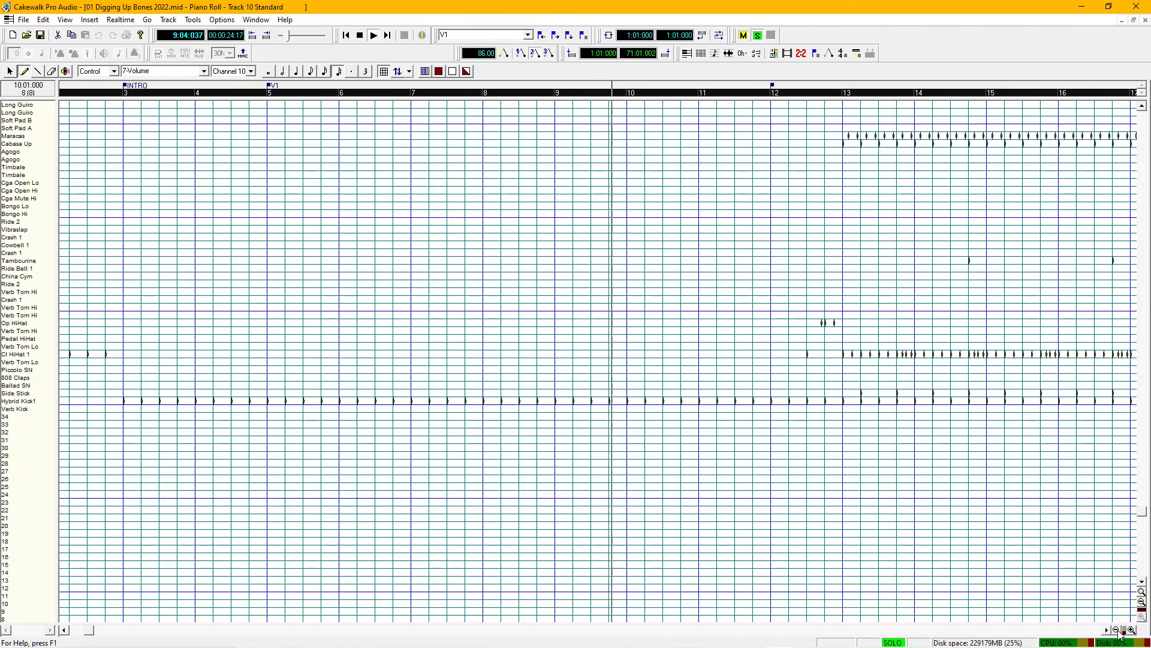
{"action": "left_click", "coordinate": [1131, 629]}
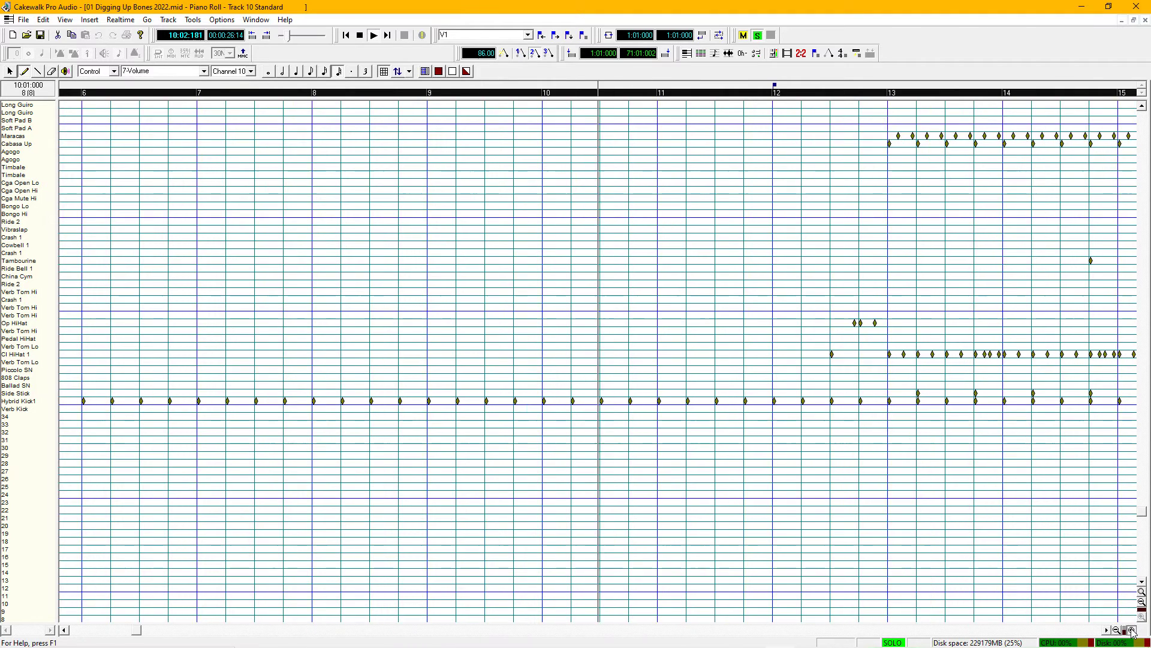
{"action": "left_click", "coordinate": [1132, 629]}
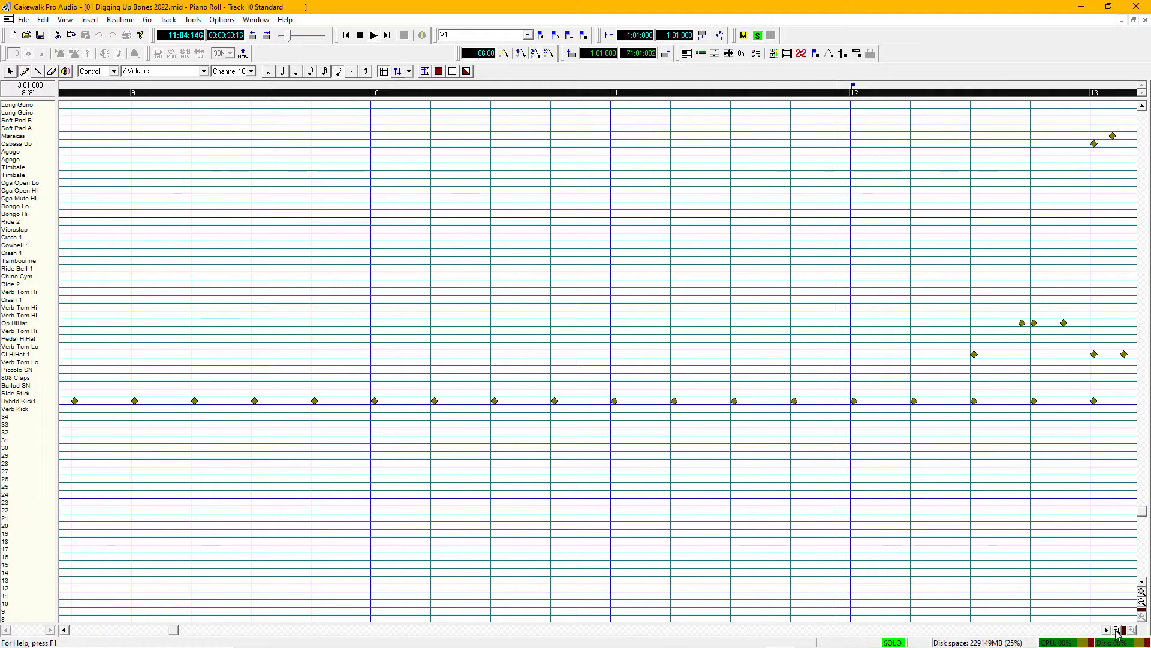
{"action": "left_click", "coordinate": [1117, 629]}
{"action": "left_click", "coordinate": [1116, 629]}
{"action": "left_click", "coordinate": [1116, 630]}
{"action": "left_click", "coordinate": [1116, 630]}
{"action": "left_click", "coordinate": [1117, 630]}
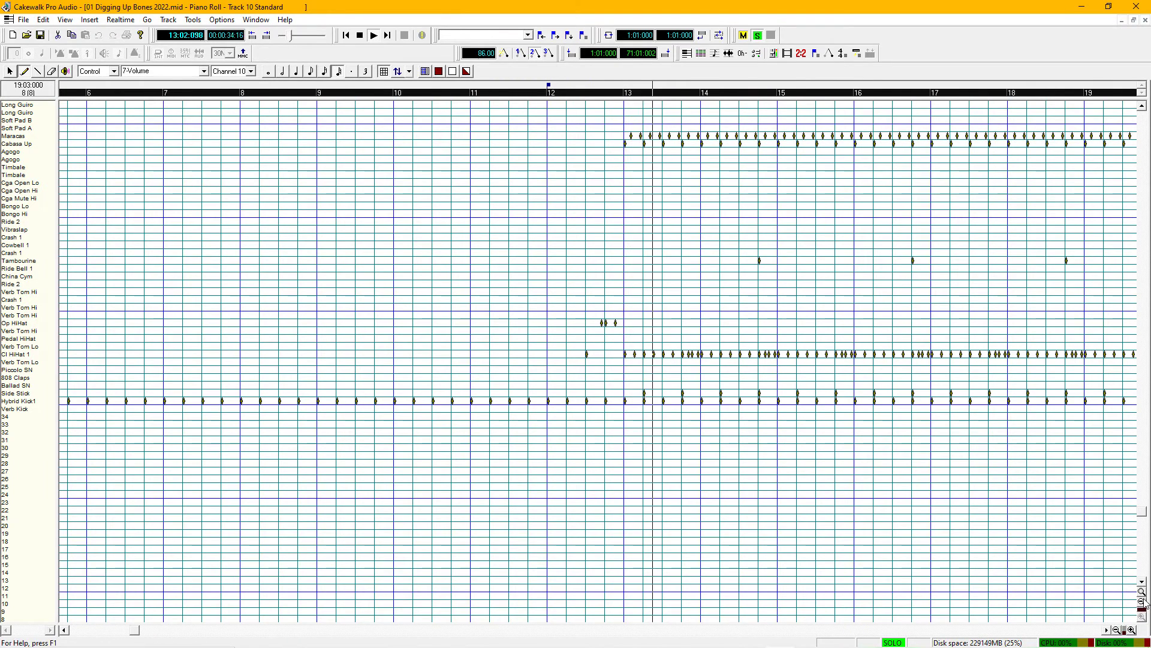
{"action": "left_click", "coordinate": [1132, 630]}
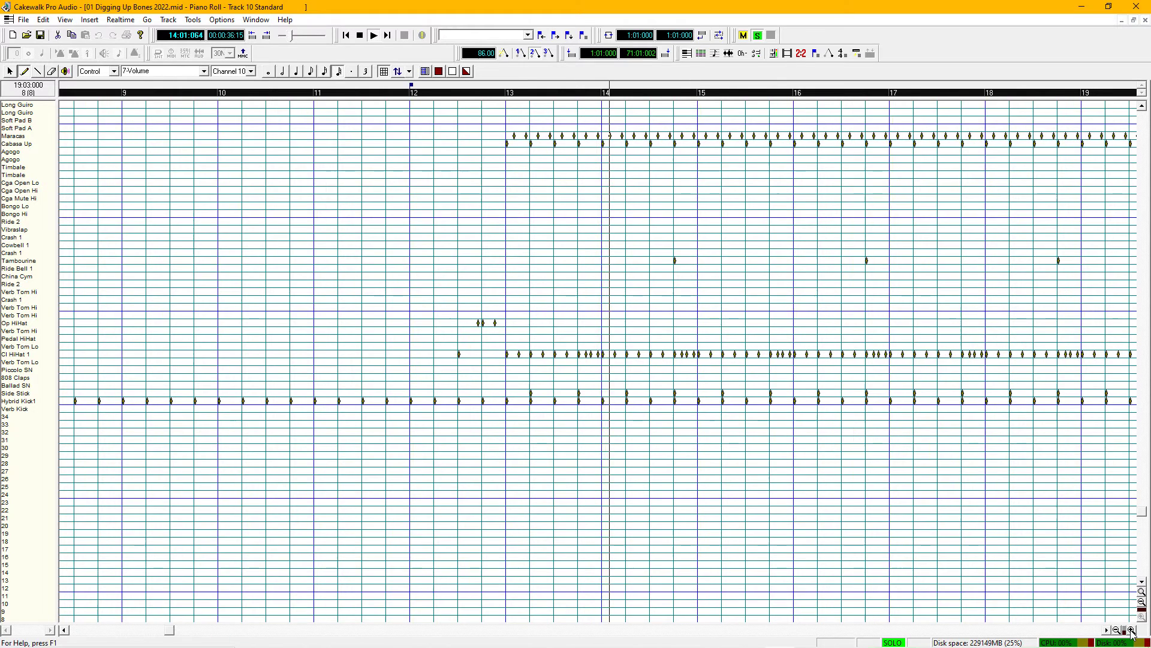
{"action": "left_click", "coordinate": [1132, 629]}
{"action": "left_click", "coordinate": [1132, 629]}
{"action": "left_click", "coordinate": [1132, 629]}
{"action": "left_click", "coordinate": [1132, 629]}
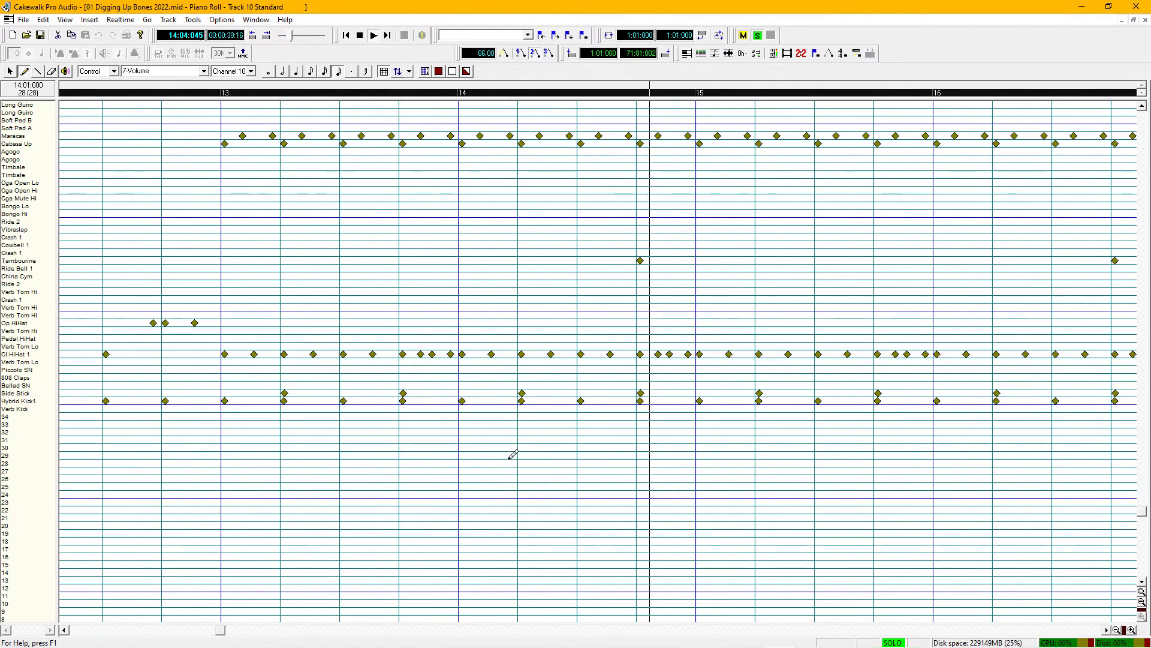
Inspect the bar-13 Side Stick note (13:04:003, Db3, velocity 104) and cancel without changes
{"action": "double_click", "coordinate": [403, 393]}
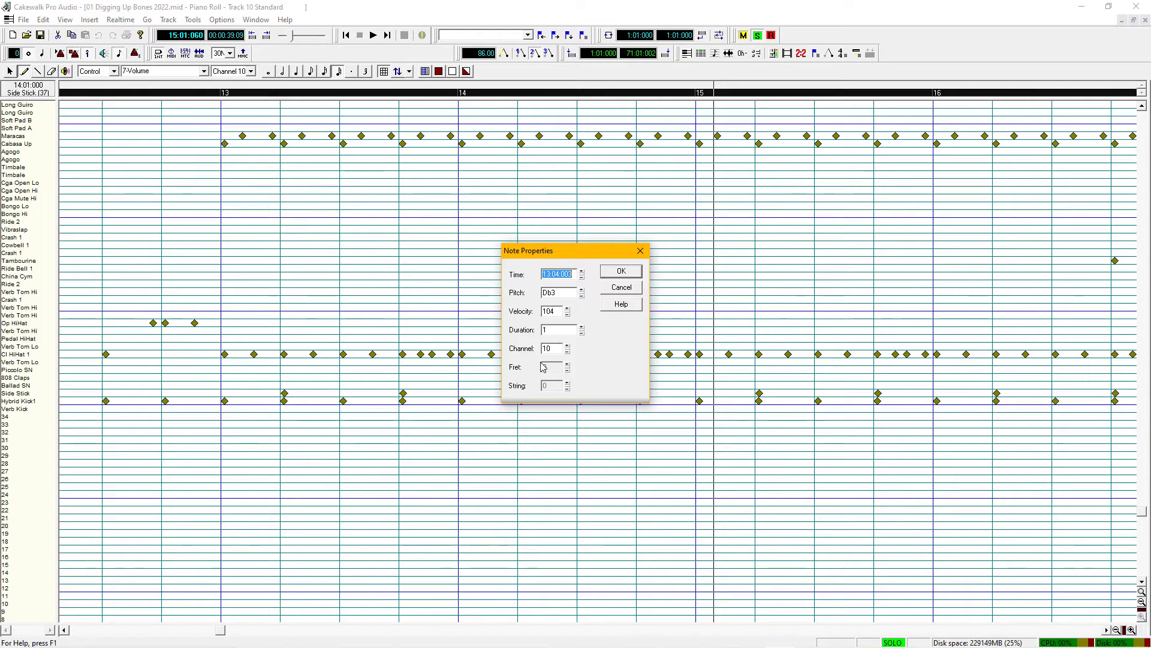
{"action": "left_click", "coordinate": [620, 287]}
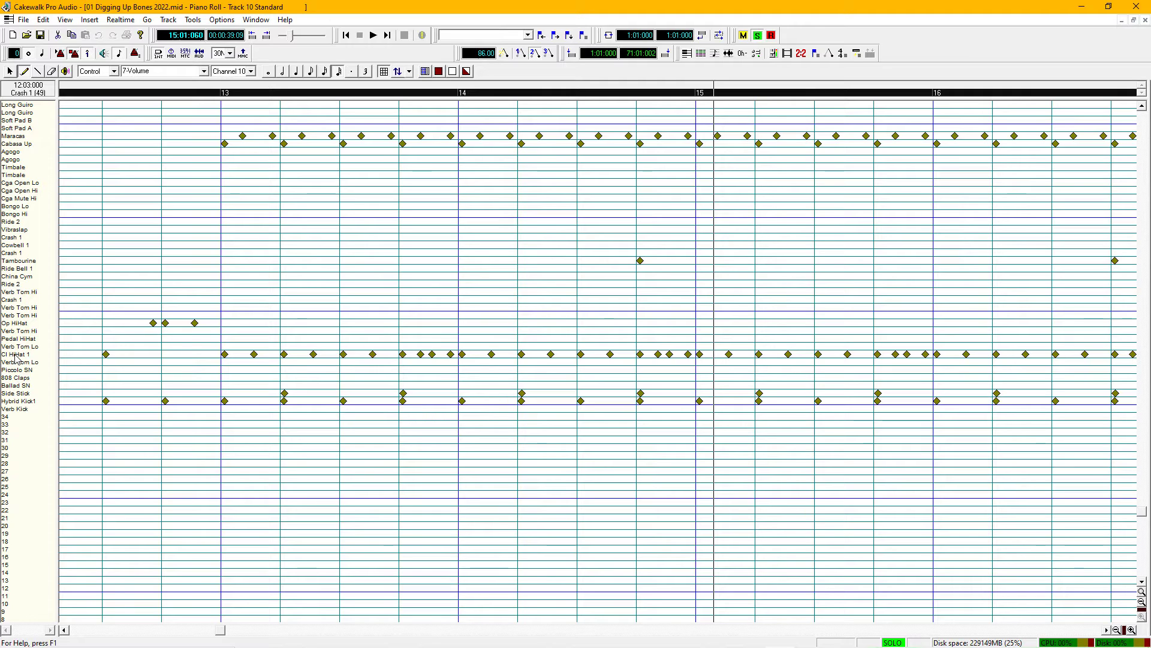
Select and then deselect all Cl HiHat 1 and Op HiHat notes
{"action": "left_click", "coordinate": [15, 358]}
{"action": "left_click", "coordinate": [20, 348]}
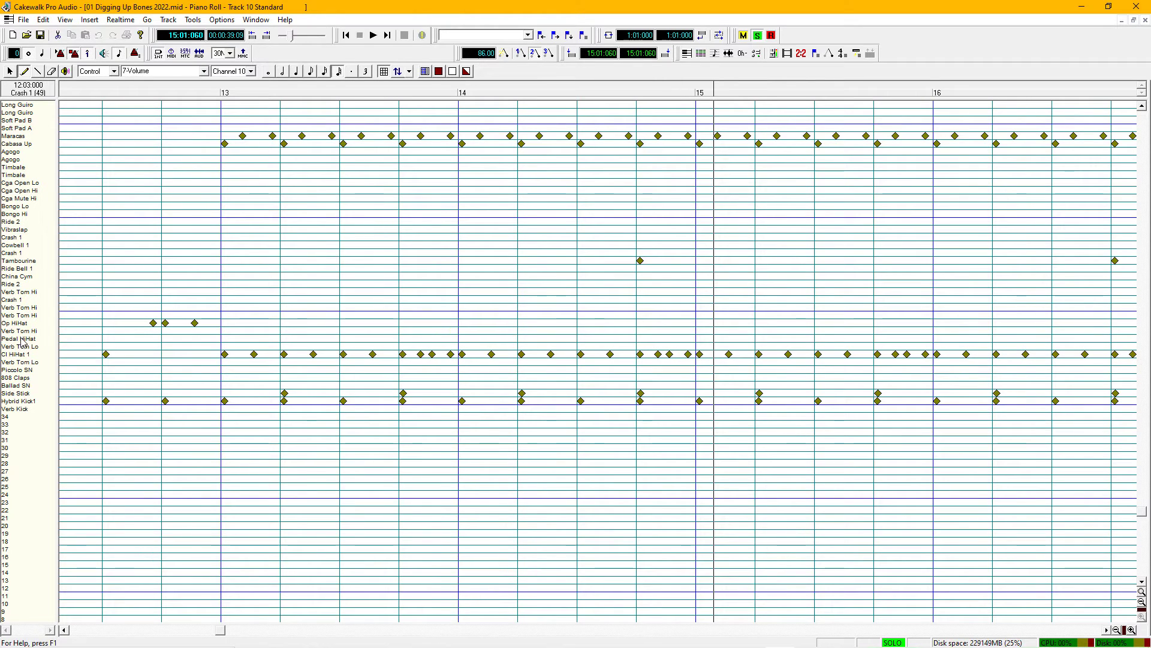
{"action": "left_click", "coordinate": [22, 323]}
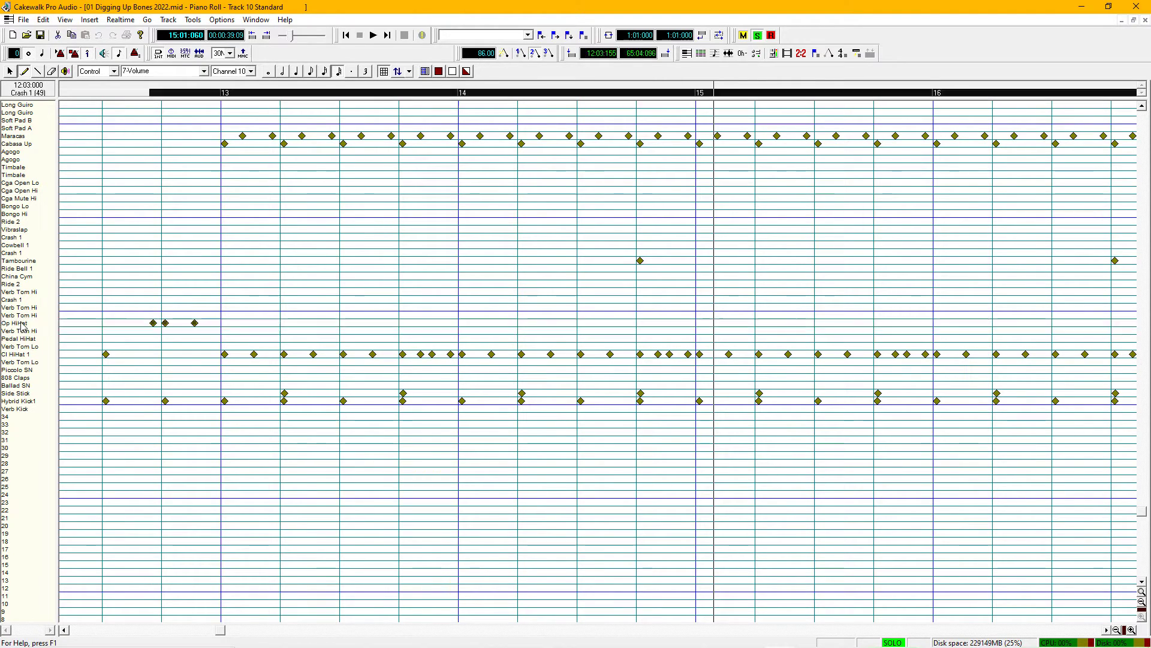
{"action": "left_click", "coordinate": [22, 314]}
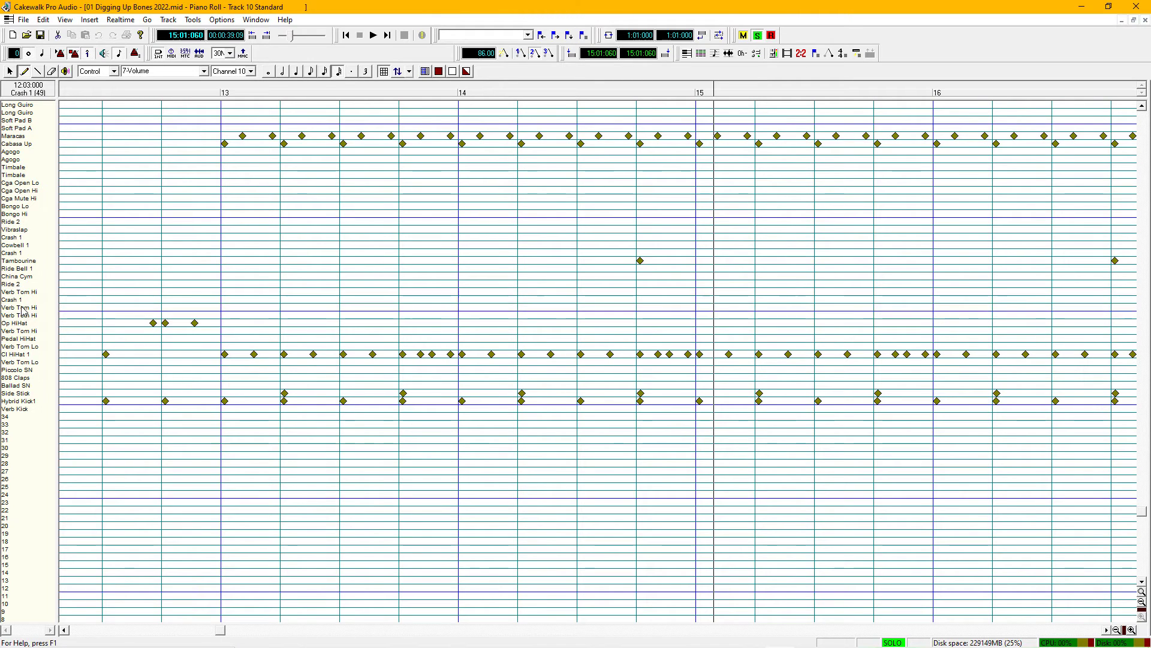
Zoom out to bars 12–18 and play the drums on to bar 20
{"action": "left_click", "coordinate": [1117, 630]}
{"action": "left_click", "coordinate": [1117, 630]}
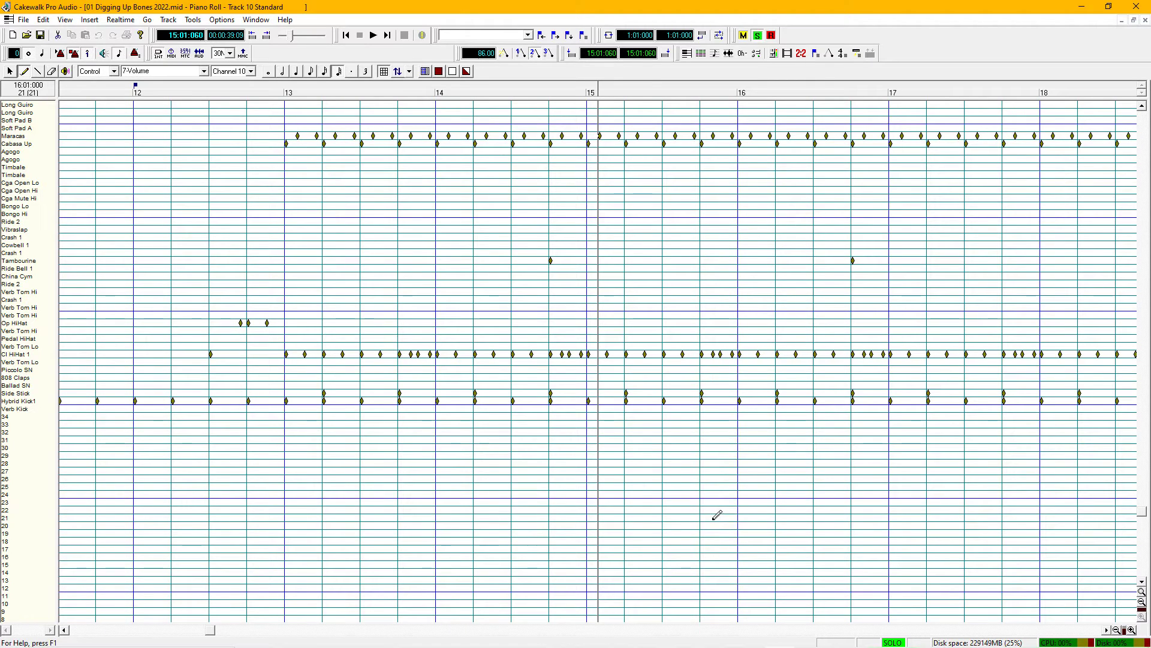
{"action": "key", "text": "space"}
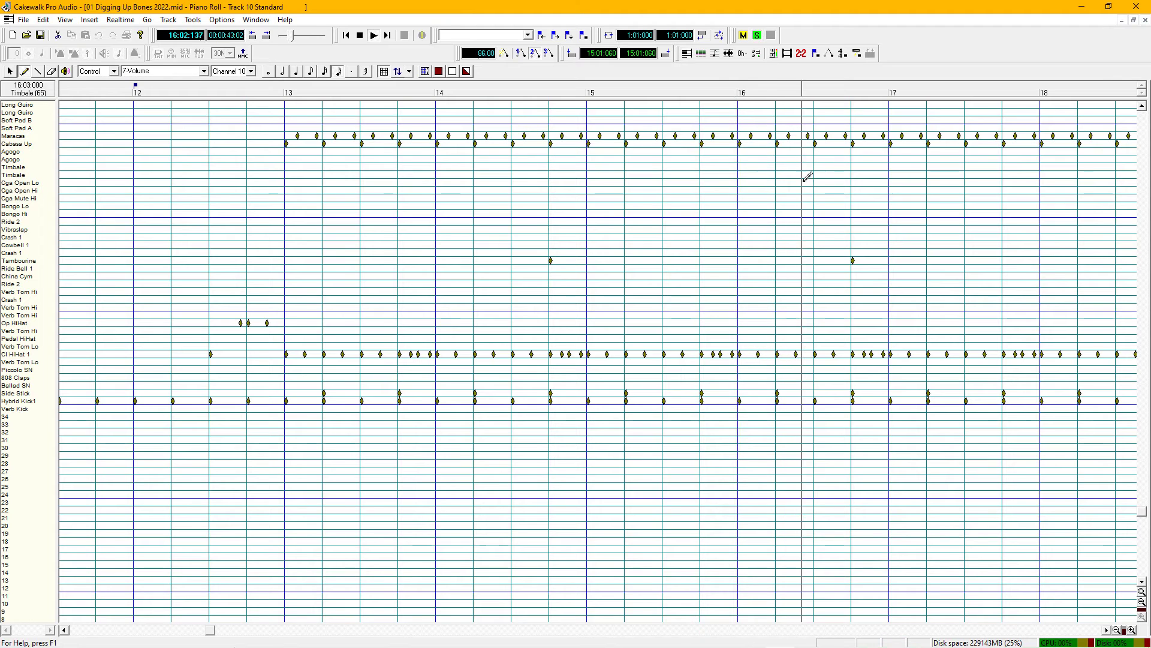
{"action": "scroll", "coordinate": [714, 231], "scroll_direction": "up", "scroll_amount": 5}
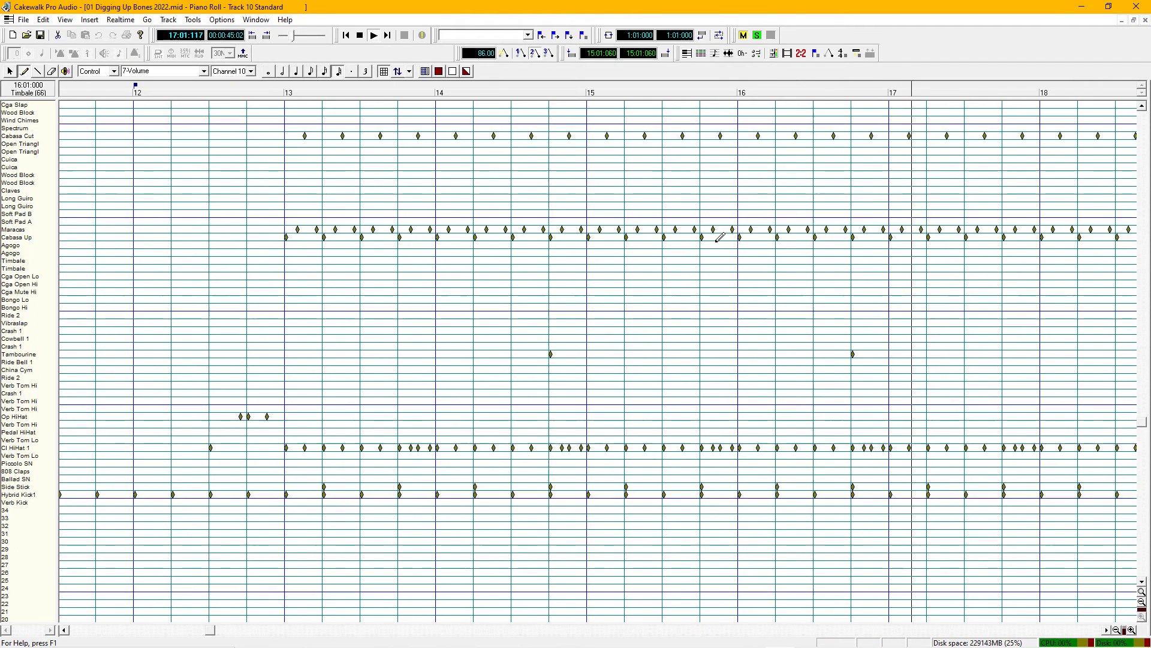
{"action": "scroll", "coordinate": [719, 237], "scroll_direction": "up", "scroll_amount": 1}
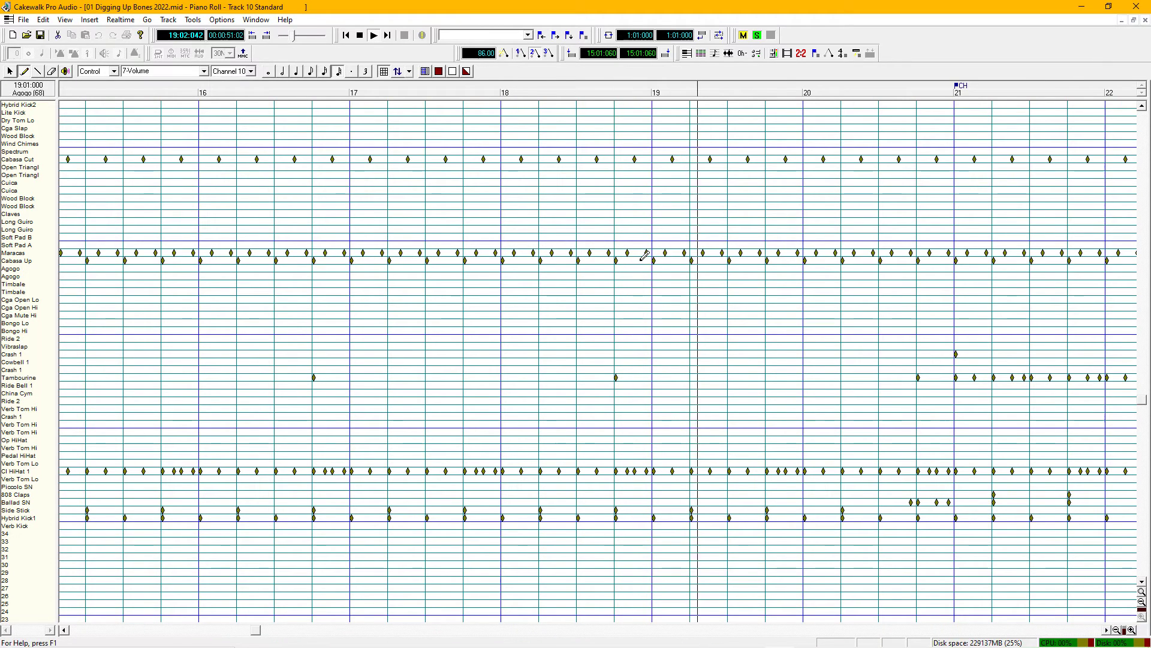
Close the drum piano roll, make track 2 Fretless Bass current, and show the View menu
{"action": "left_click", "coordinate": [1146, 21]}
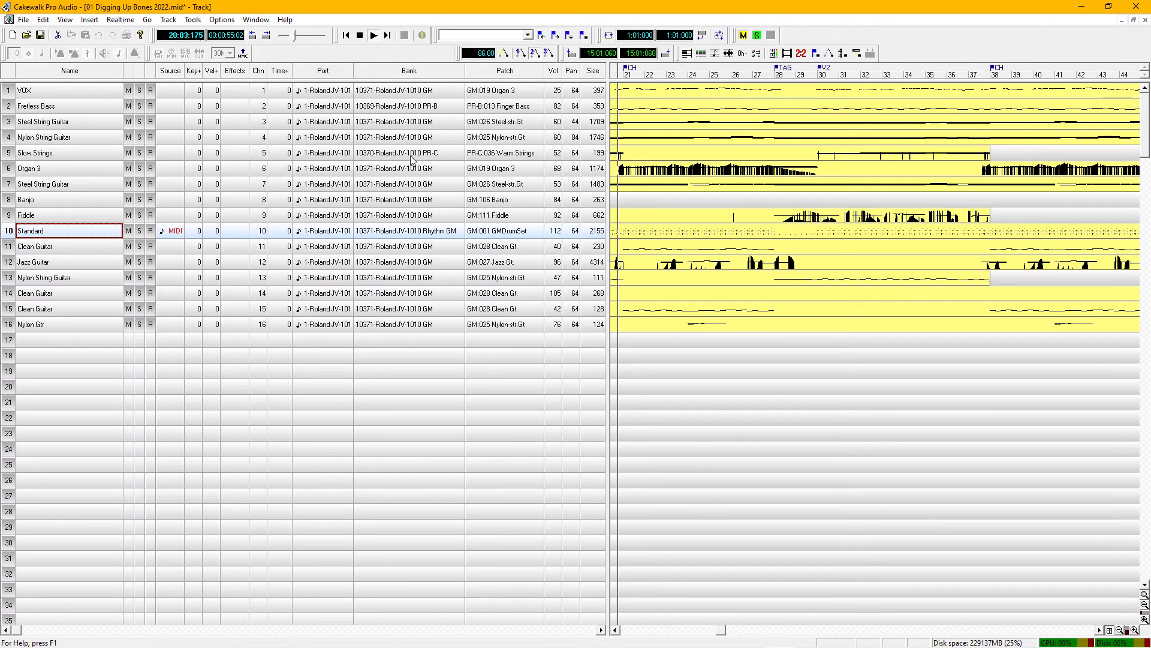
{"action": "left_click", "coordinate": [84, 108]}
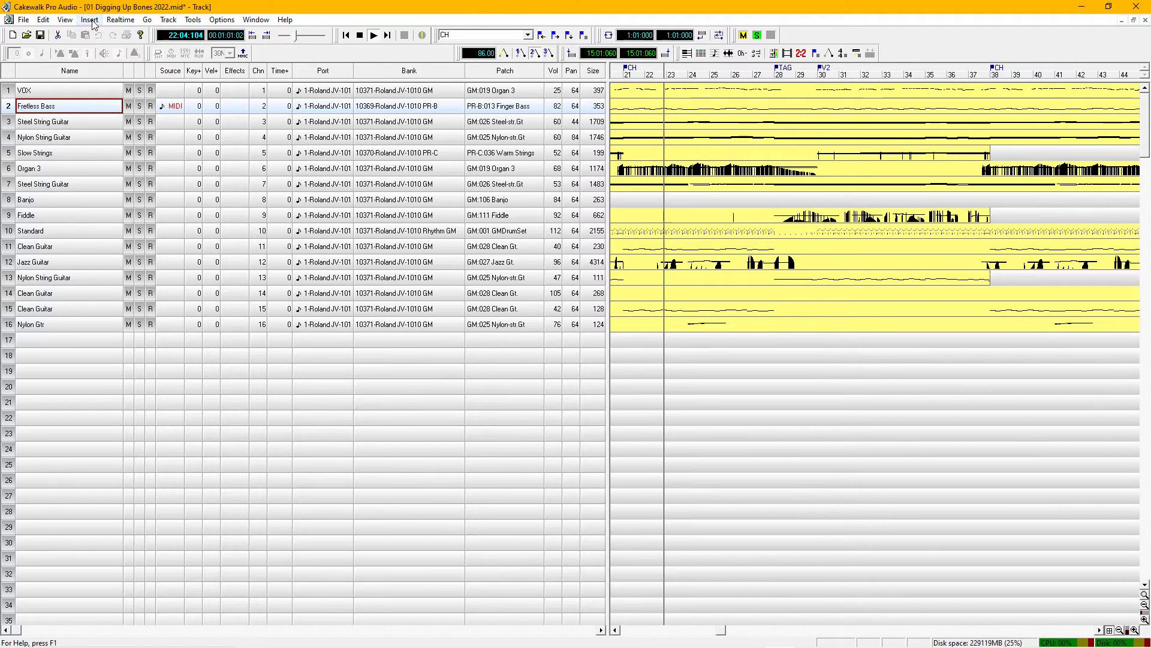
{"action": "left_click", "coordinate": [65, 19]}
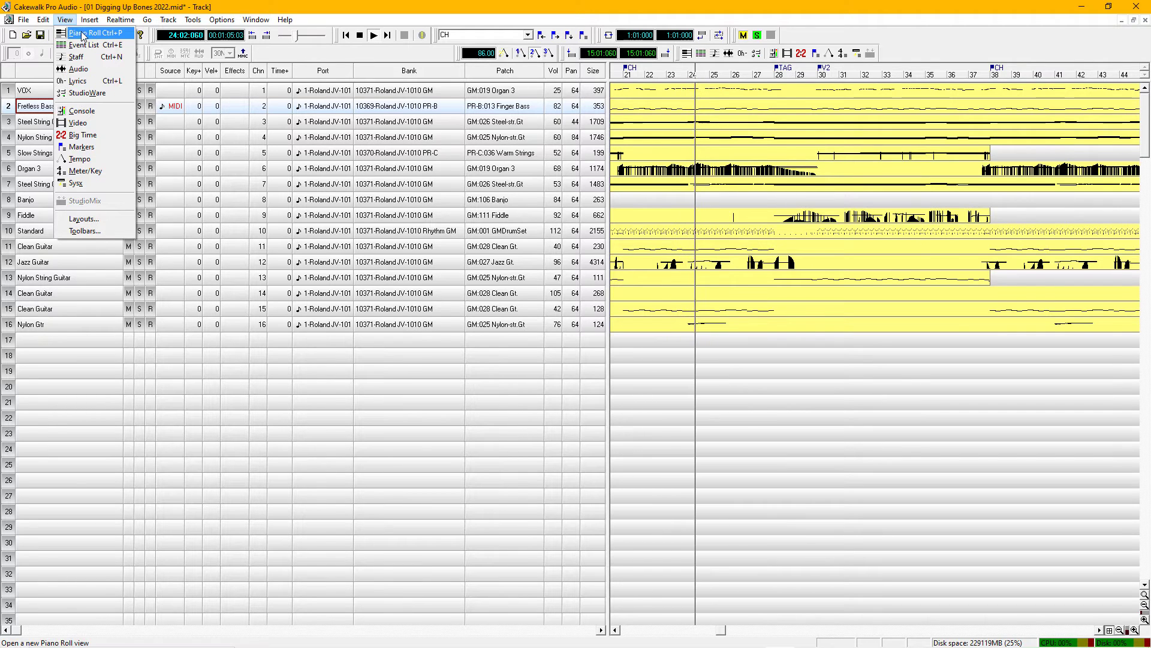
Show Fretless Bass in Staff view, stop playback, and glance at the Quick TAB options
{"action": "left_click", "coordinate": [76, 56]}
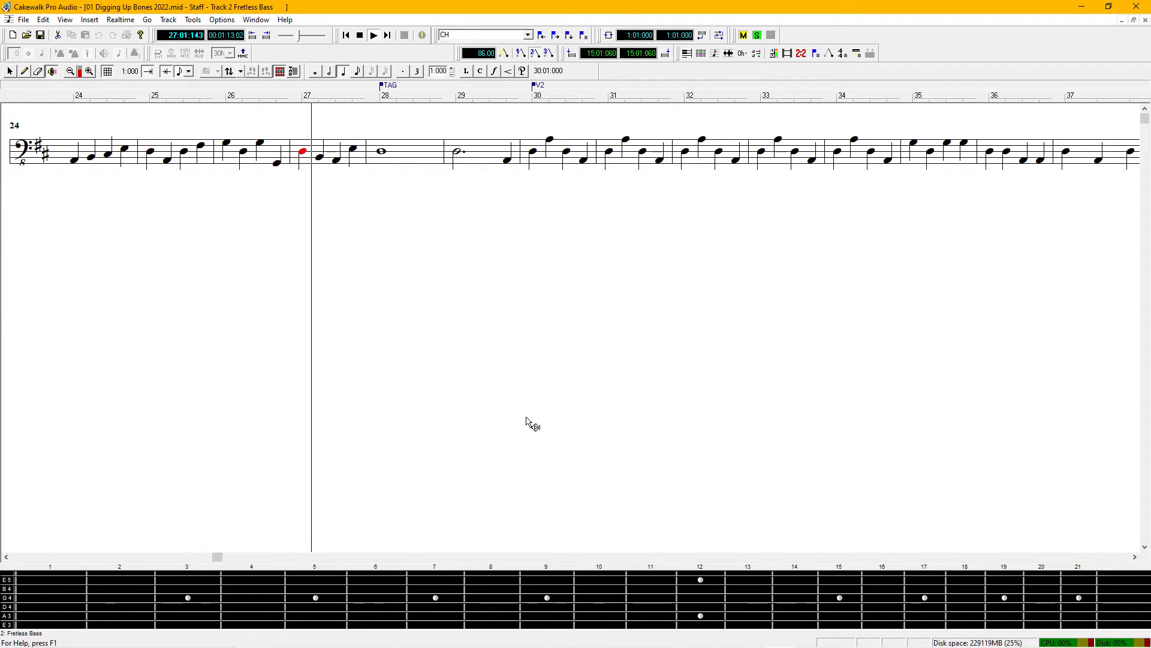
{"action": "key", "text": "space"}
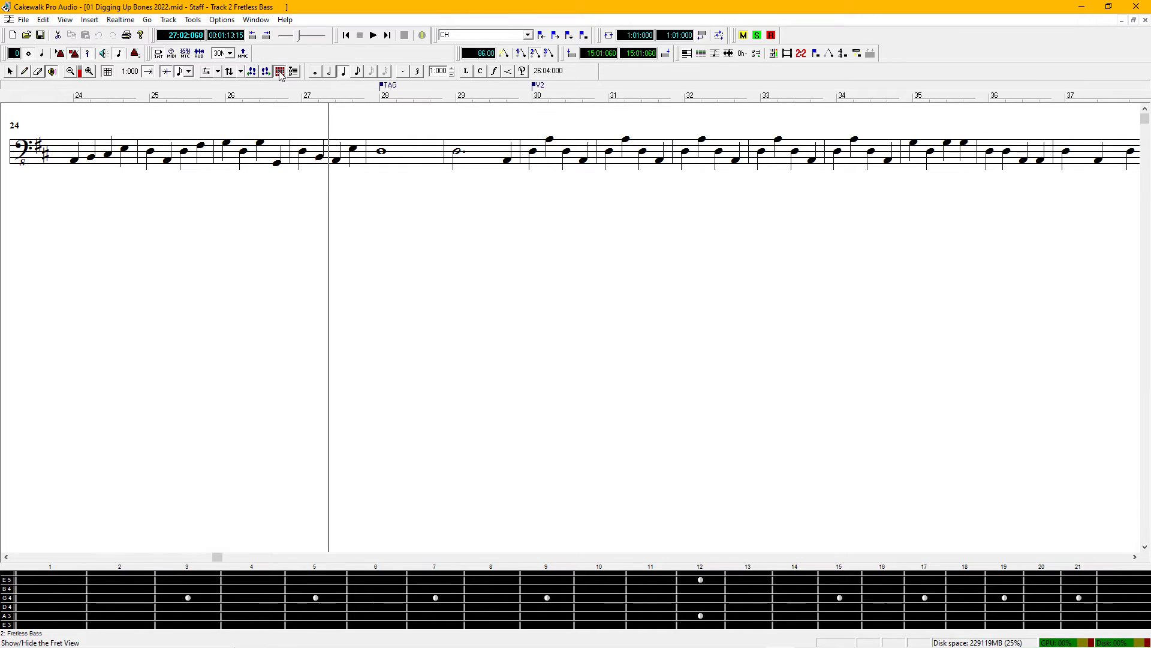
{"action": "left_click", "coordinate": [220, 73]}
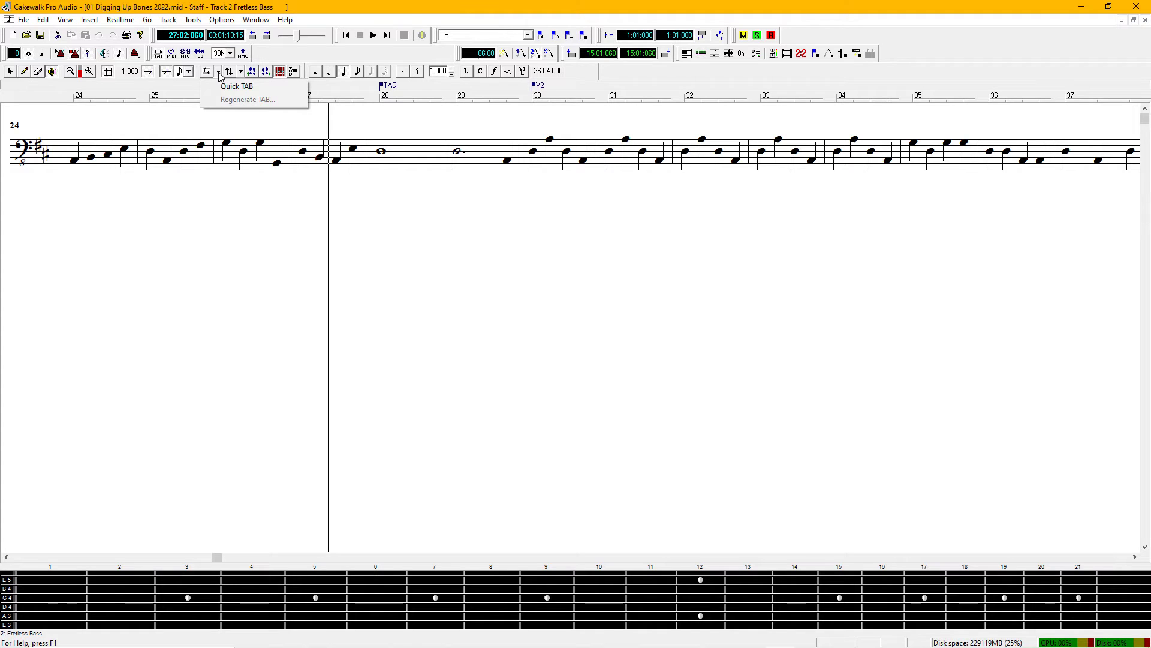
{"action": "left_click", "coordinate": [209, 73]}
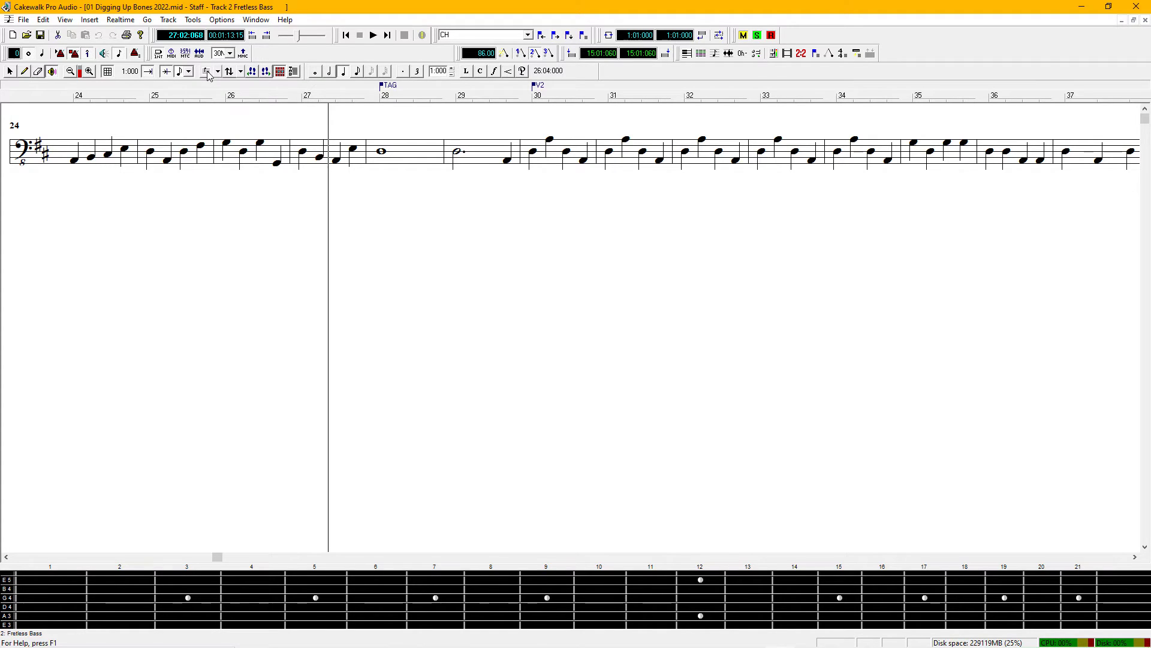
Add Bass - Standard 4 String tablature to the Fretless Bass staff in Staff View Layout
{"action": "left_click", "coordinate": [208, 73]}
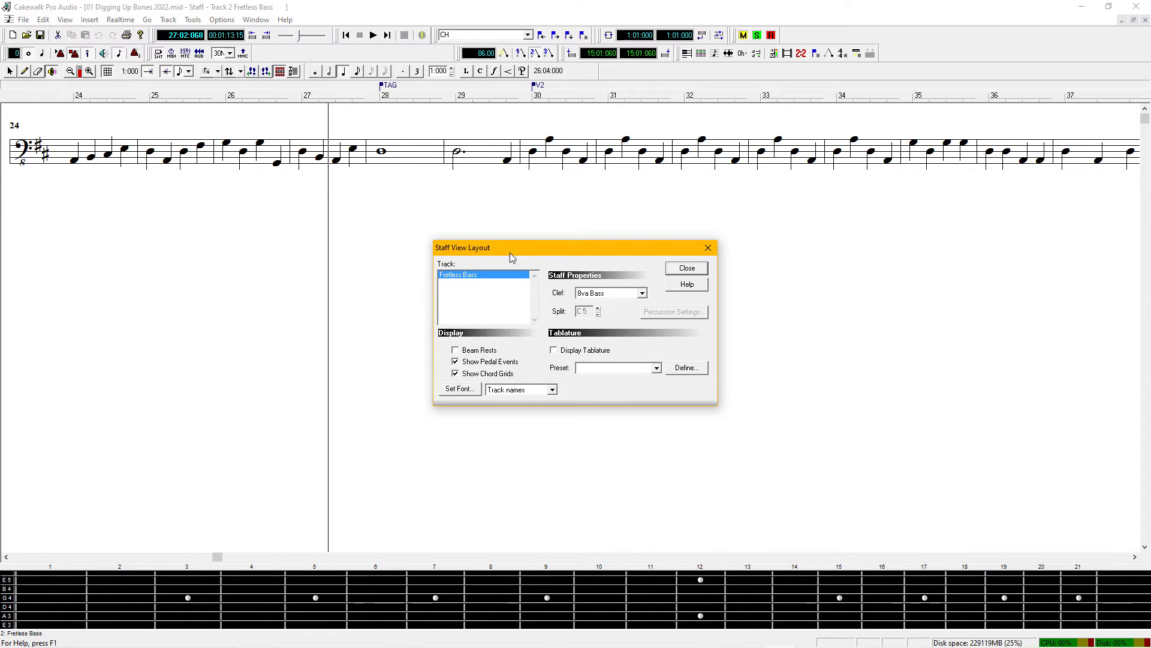
{"action": "left_click_drag", "start_coordinate": [517, 250], "coordinate": [480, 218]}
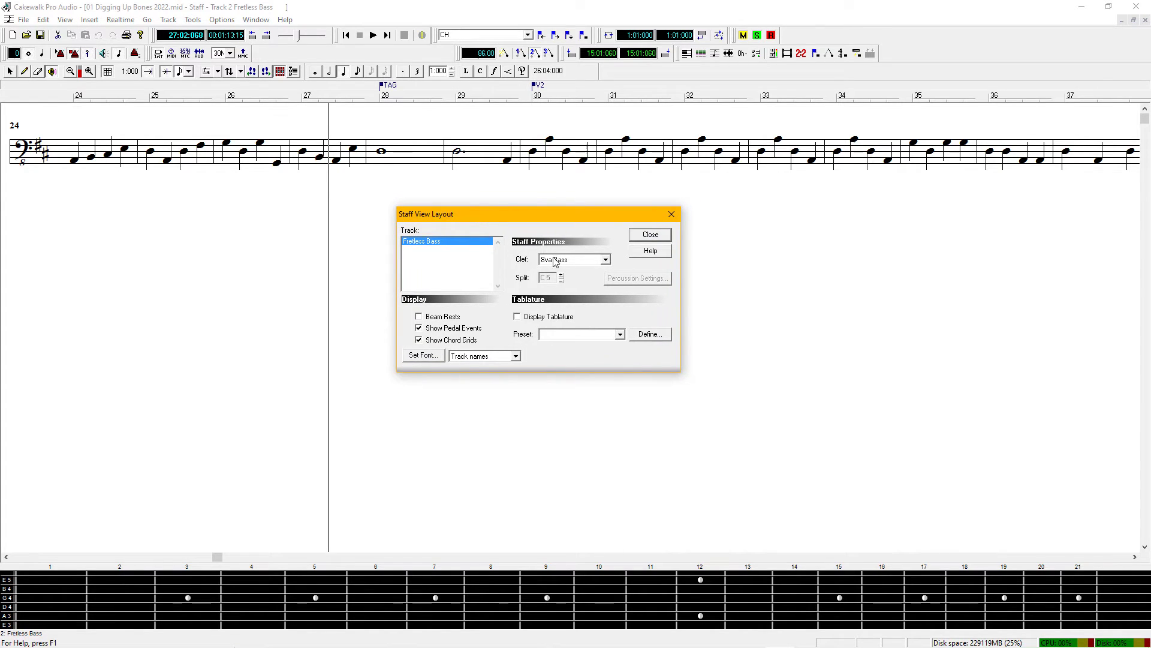
{"action": "left_click", "coordinate": [619, 335]}
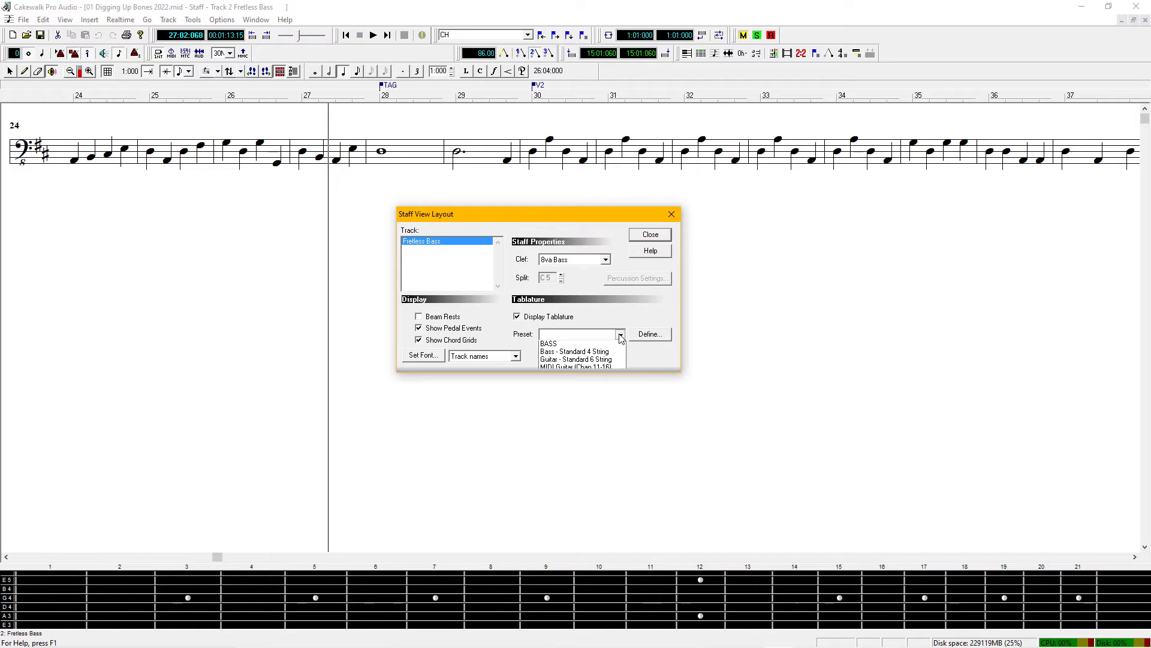
{"action": "left_click", "coordinate": [567, 354]}
{"action": "left_click", "coordinate": [641, 236]}
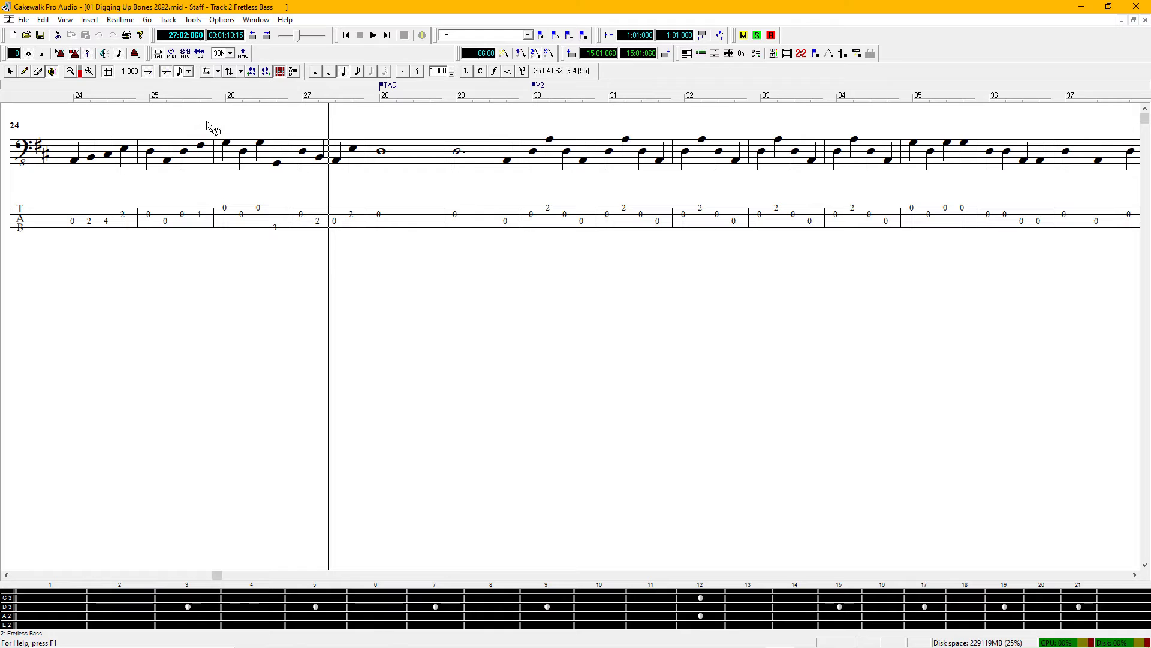
Change the Fretless Bass staff clef to Bass, keeping the tablature displayed
{"action": "left_click", "coordinate": [218, 72]}
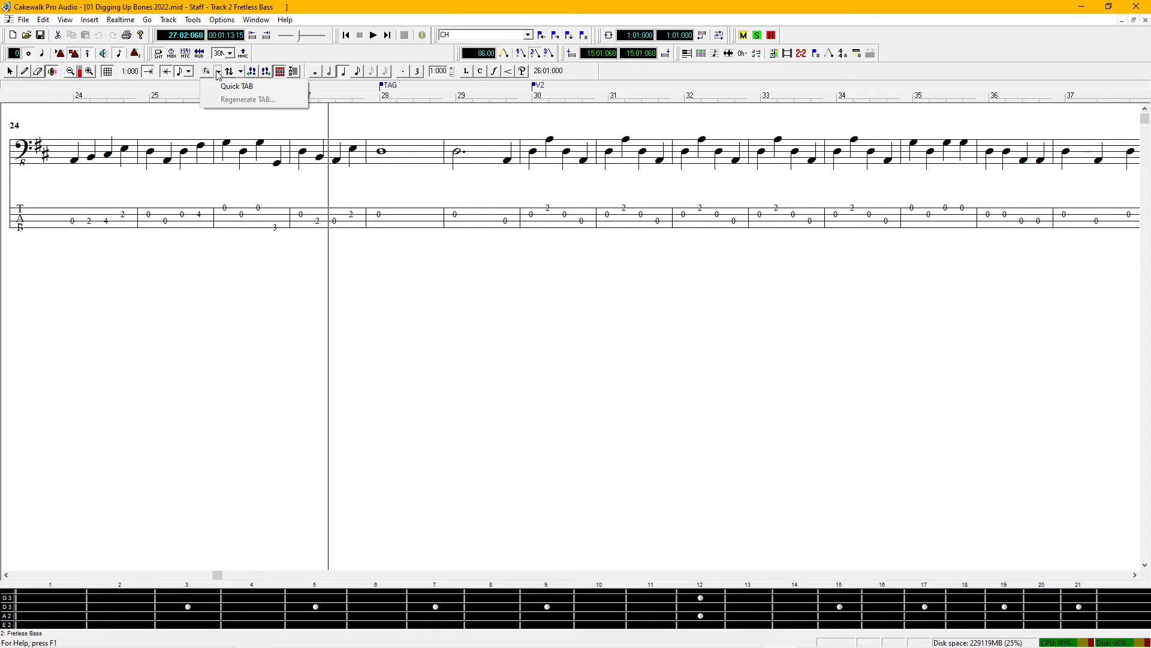
{"action": "left_click", "coordinate": [206, 73]}
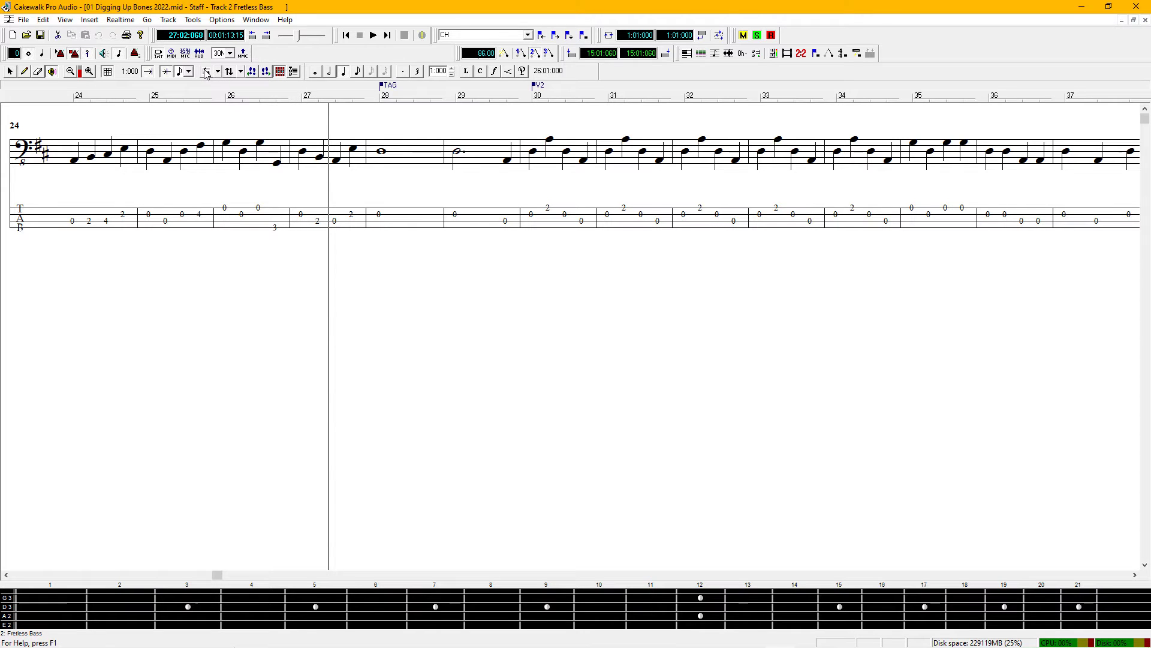
{"action": "left_click", "coordinate": [206, 72]}
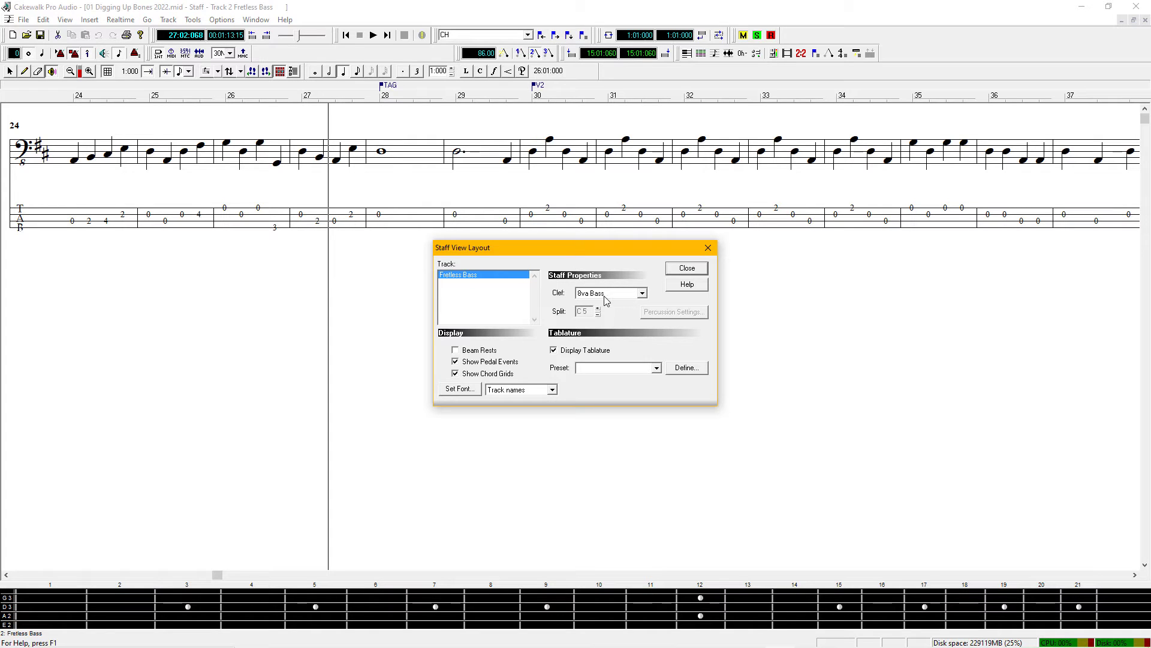
{"action": "left_click", "coordinate": [642, 295]}
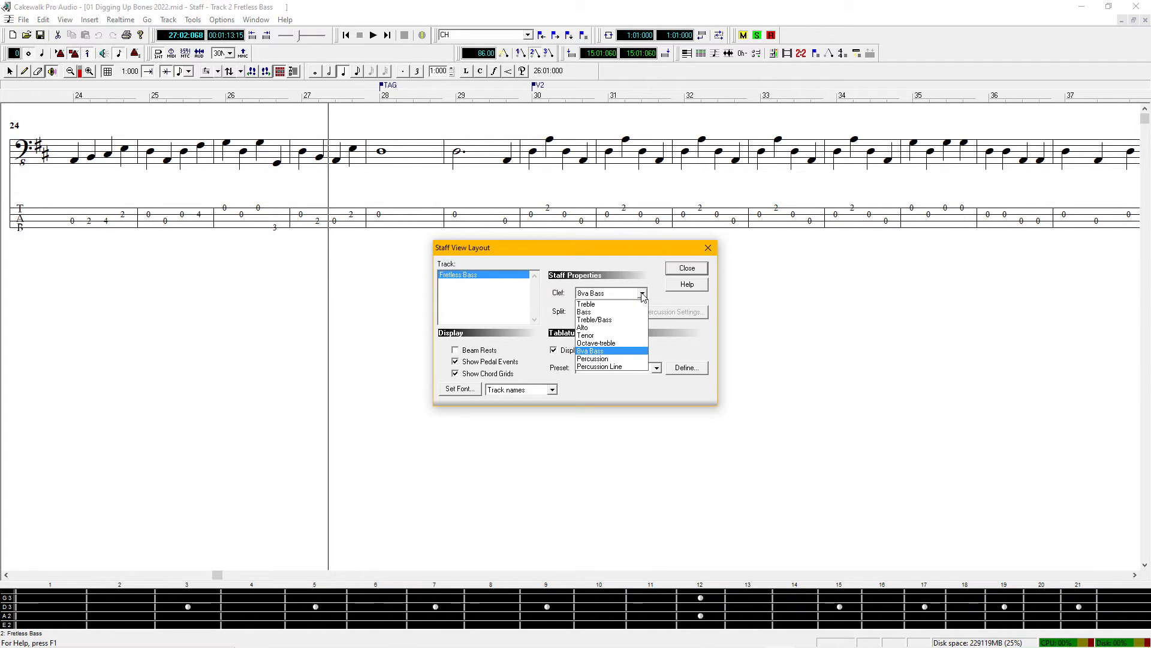
{"action": "left_click", "coordinate": [592, 313]}
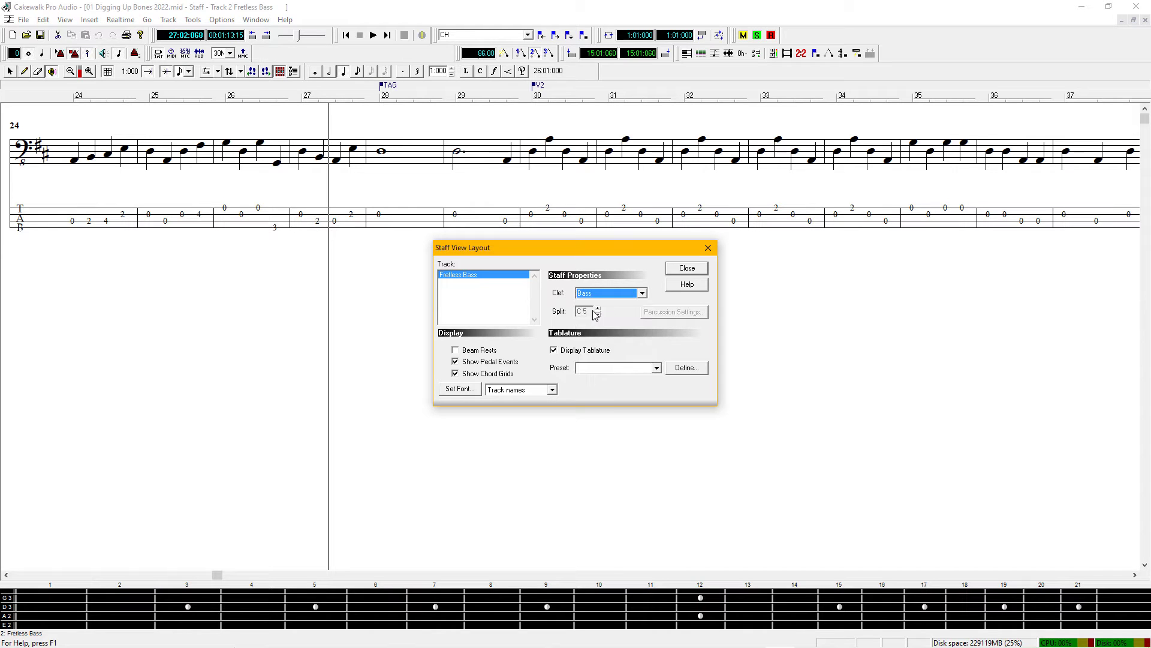
{"action": "left_click", "coordinate": [676, 270]}
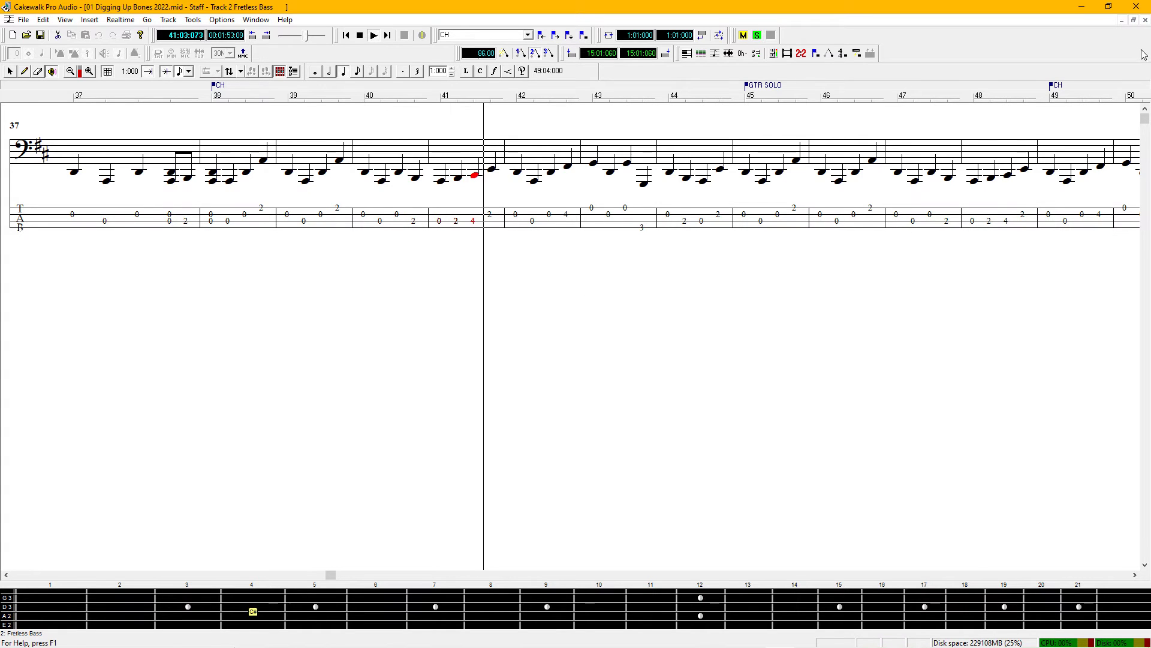
Close the bass notation, open track 3 Steel String Guitar in Staff view, and stop playback
{"action": "left_click", "coordinate": [1146, 19]}
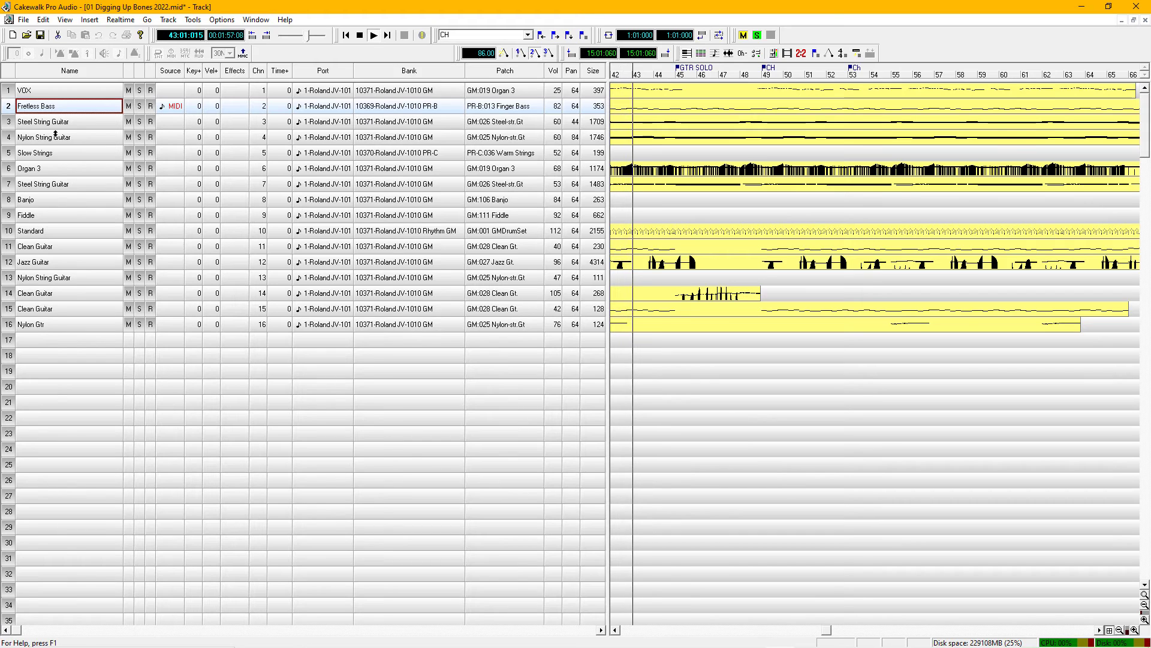
{"action": "left_click", "coordinate": [93, 121]}
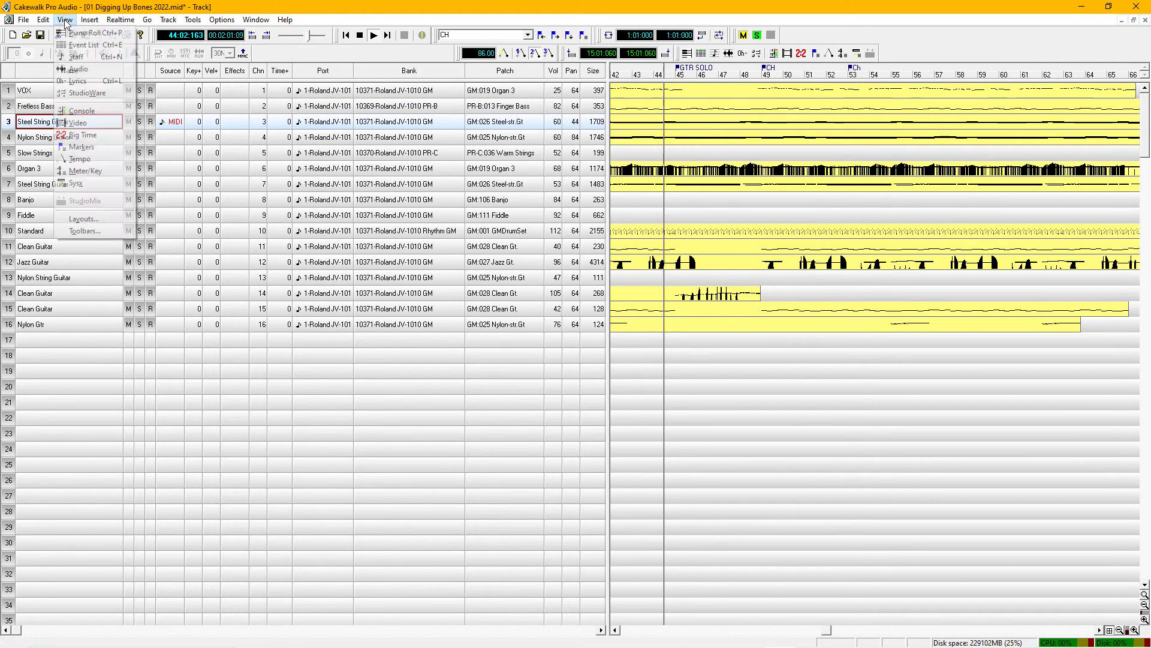
{"action": "left_click", "coordinate": [76, 56]}
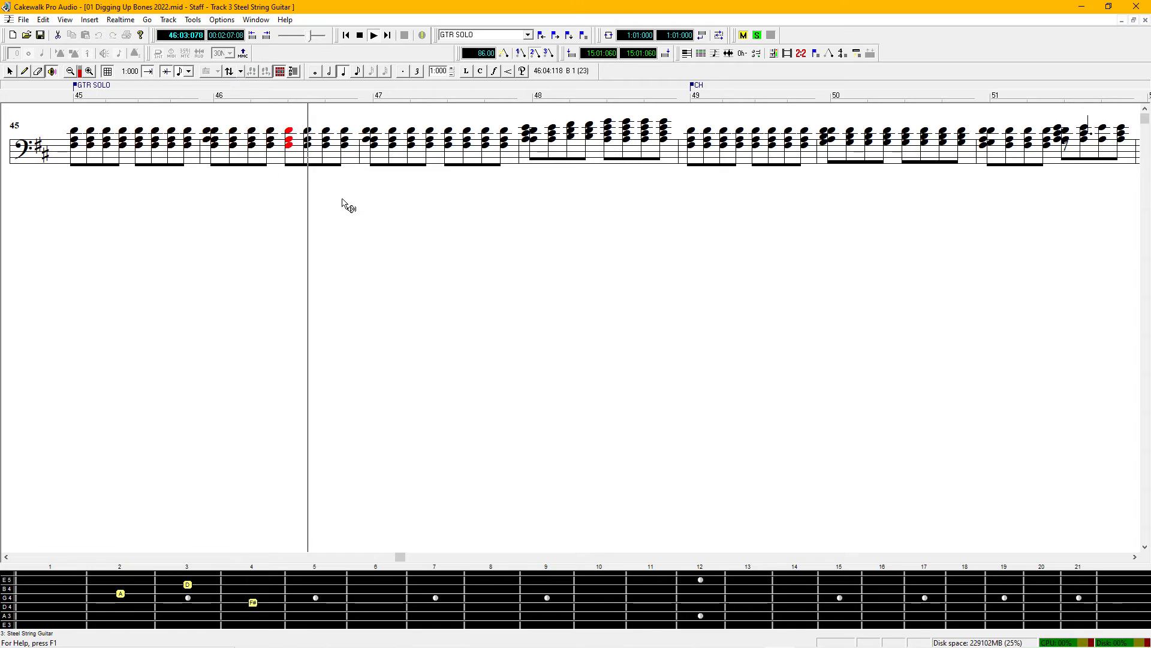
{"action": "key", "text": "space"}
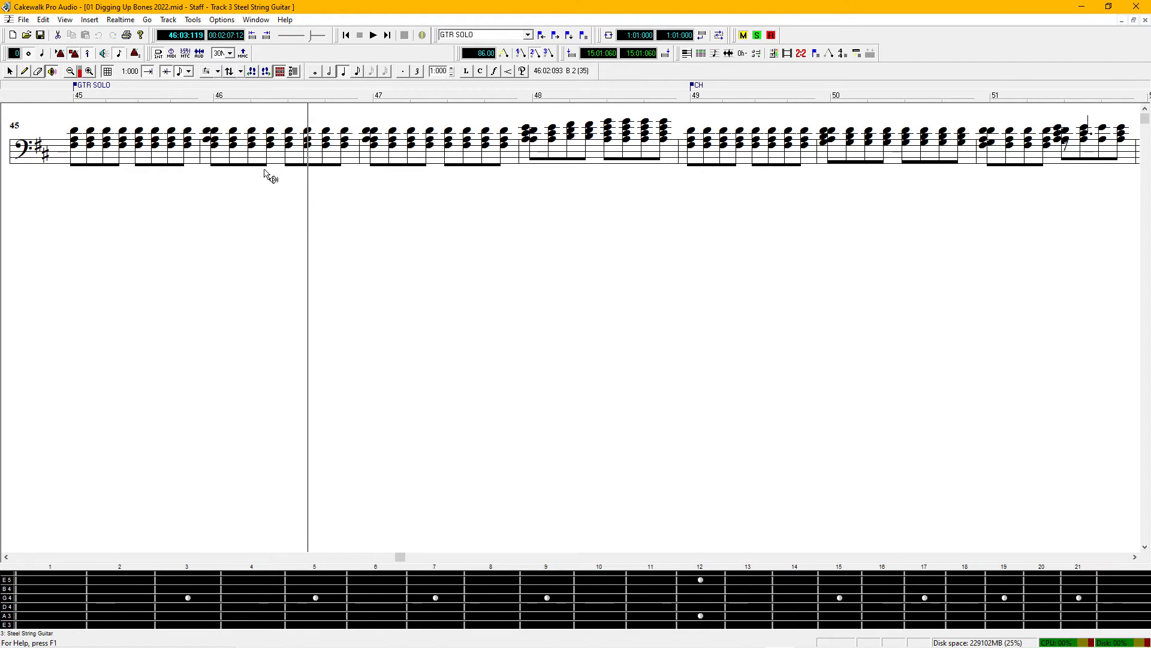
Set the Steel String Guitar staff clef to Treble/Bass split at C5
{"action": "left_click", "coordinate": [219, 72]}
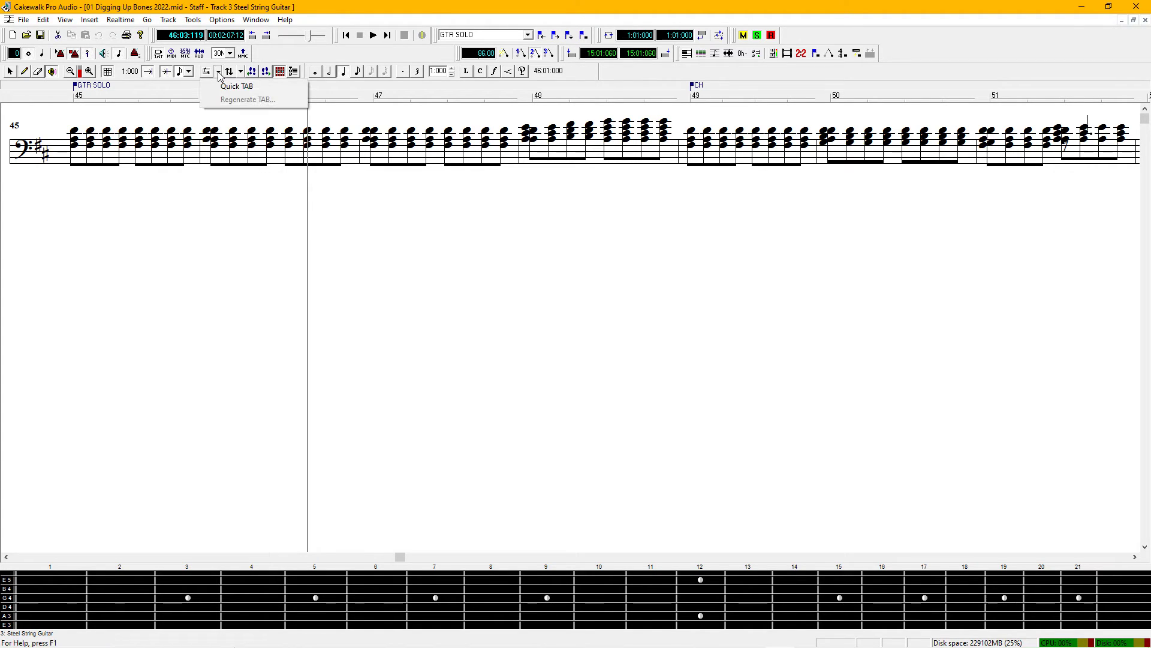
{"action": "left_click", "coordinate": [206, 73]}
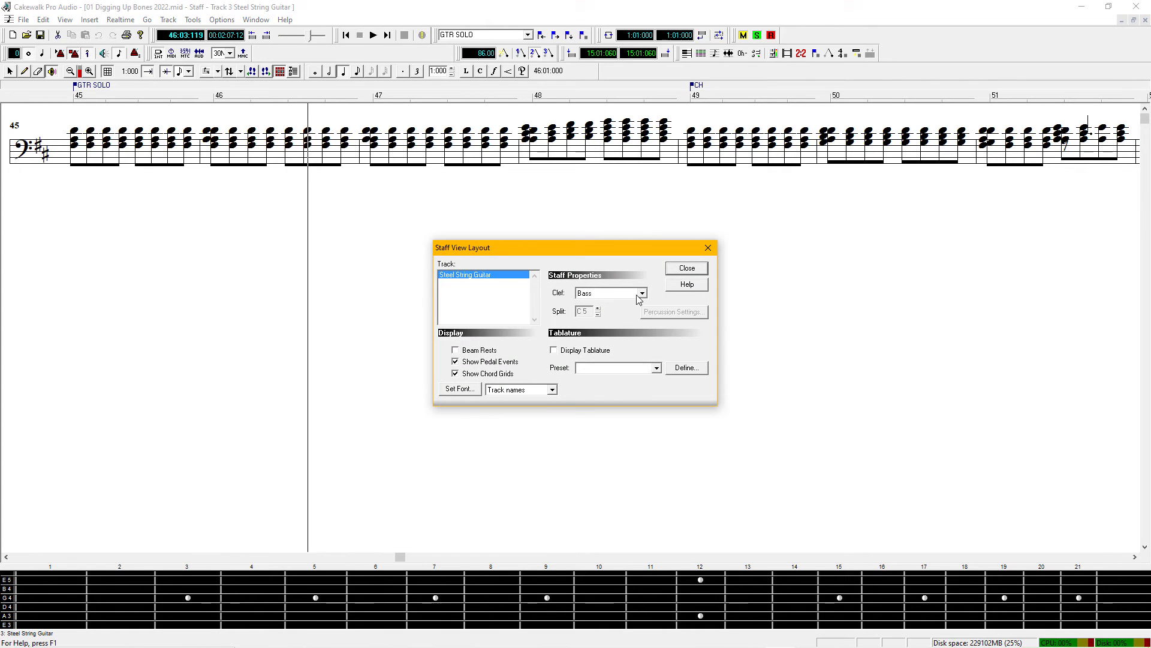
{"action": "left_click", "coordinate": [642, 294]}
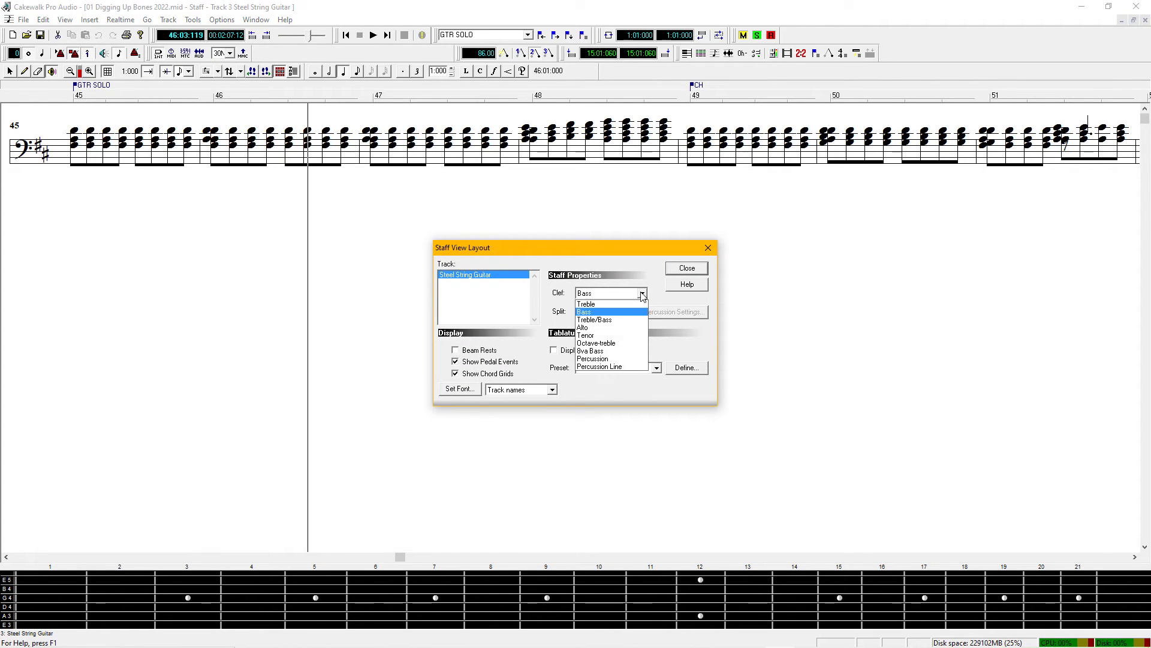
{"action": "left_click", "coordinate": [593, 320]}
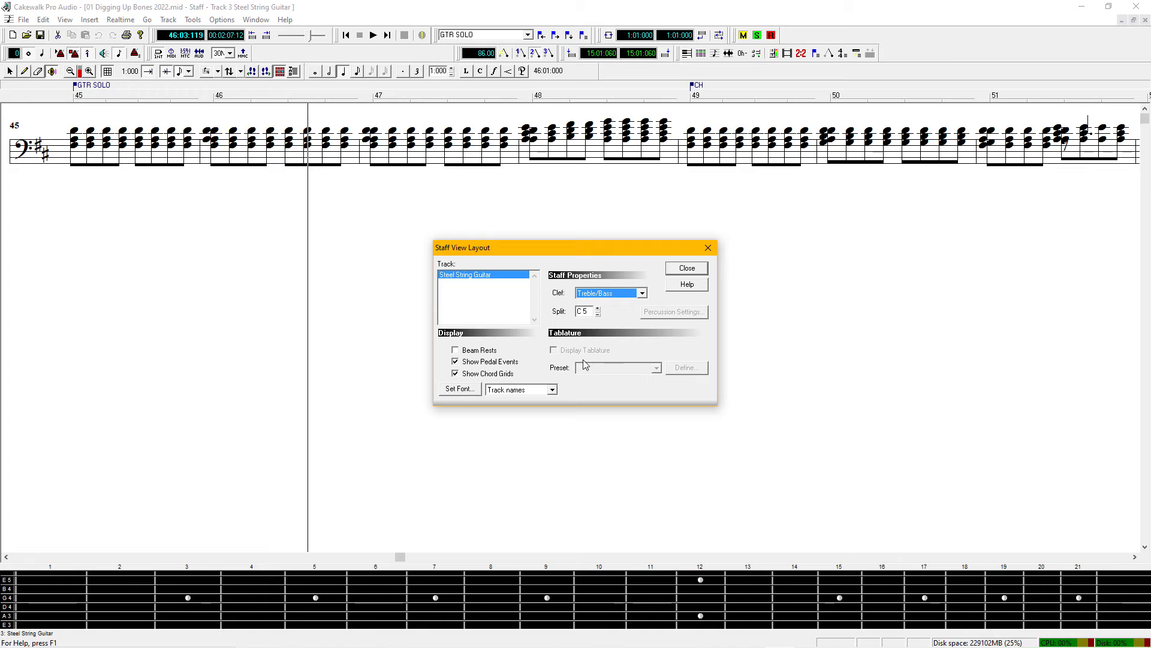
{"action": "left_click", "coordinate": [687, 269]}
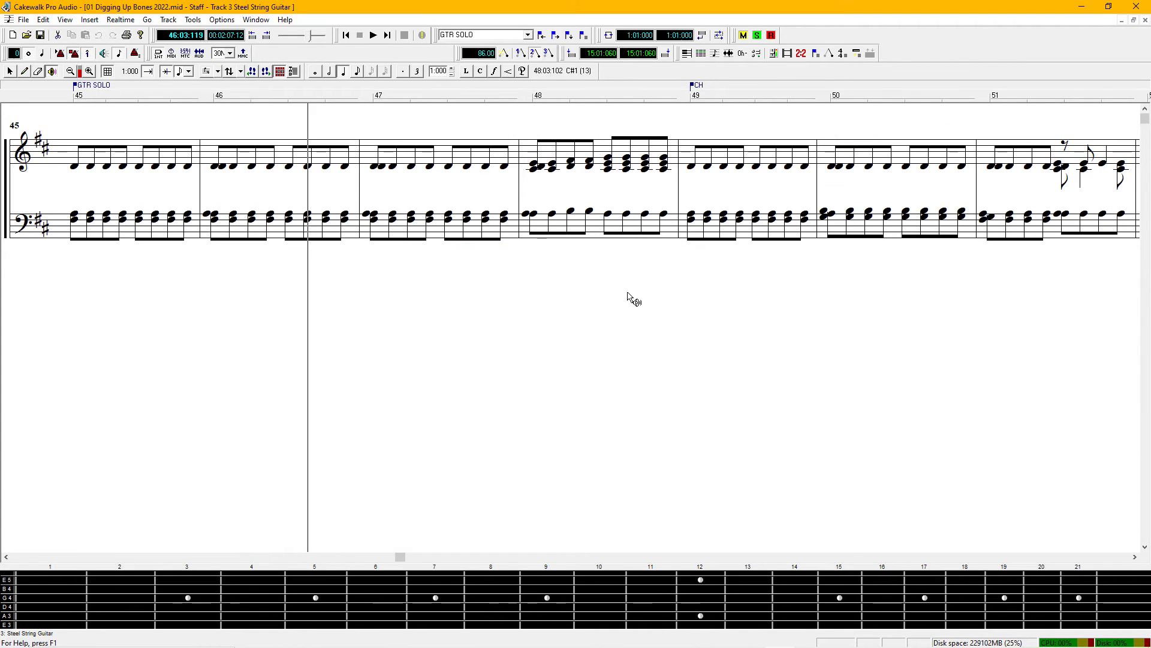
Switch the Steel String Guitar staff to the Octave-treble clef
{"action": "left_click", "coordinate": [207, 72]}
{"action": "left_click", "coordinate": [642, 293]}
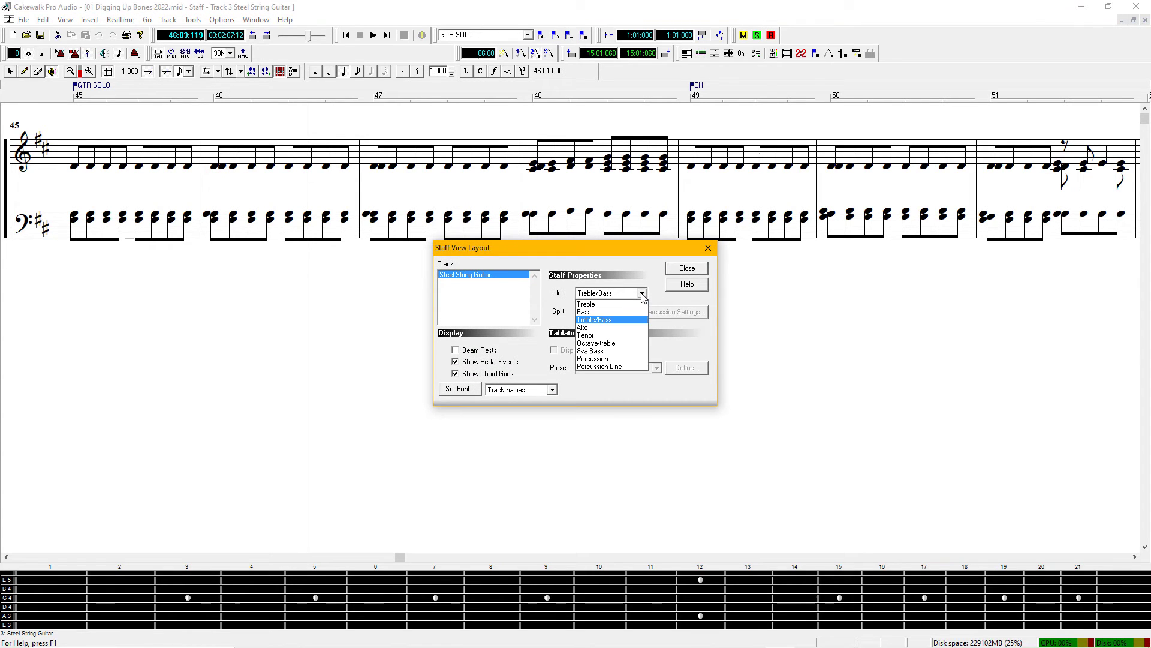
{"action": "left_click", "coordinate": [615, 342]}
{"action": "left_click", "coordinate": [678, 271]}
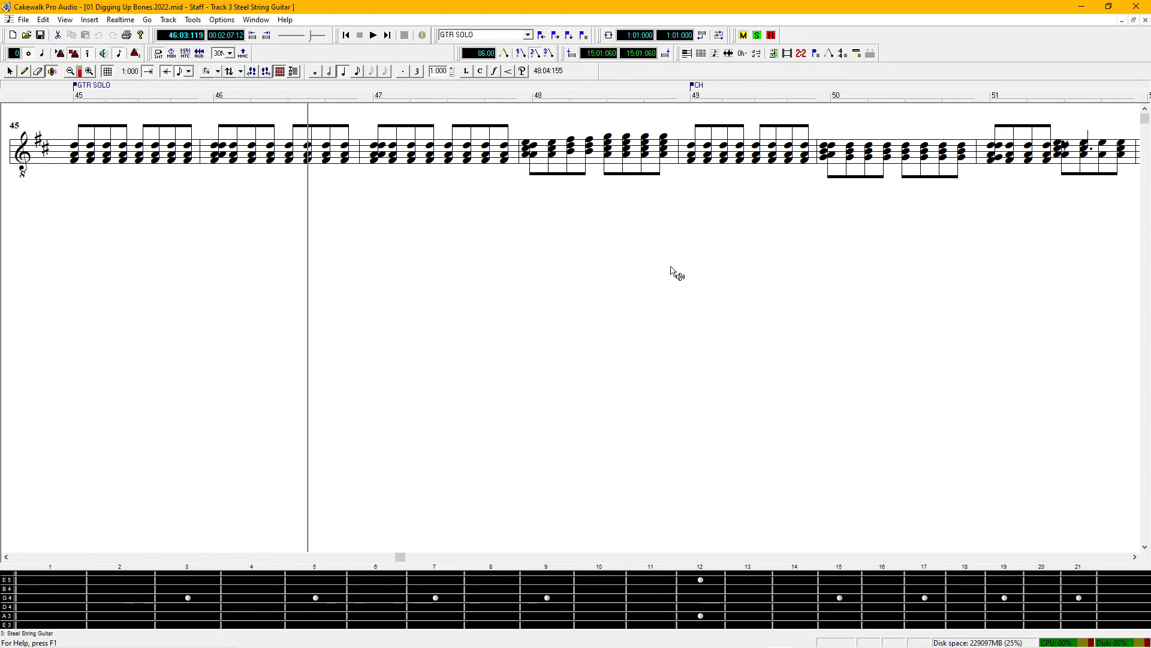
Display tablature beneath the staff using the 'Guitar - Standard 6 String' preset
{"action": "left_click", "coordinate": [207, 71]}
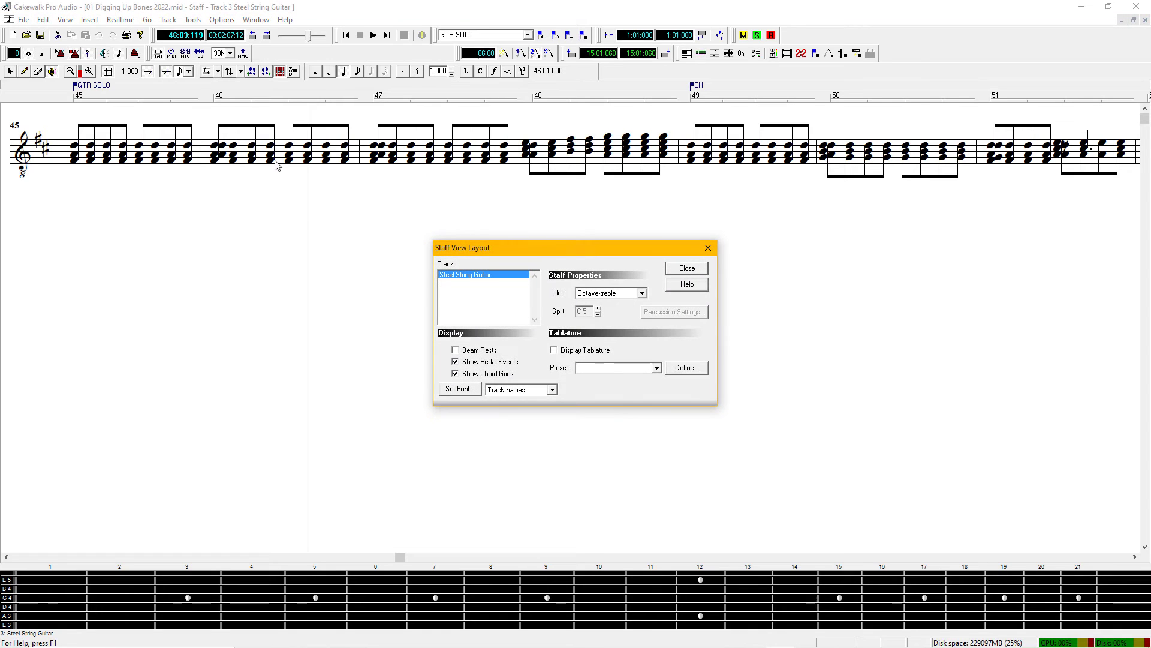
{"action": "left_click", "coordinate": [555, 351]}
{"action": "left_click", "coordinate": [656, 369]}
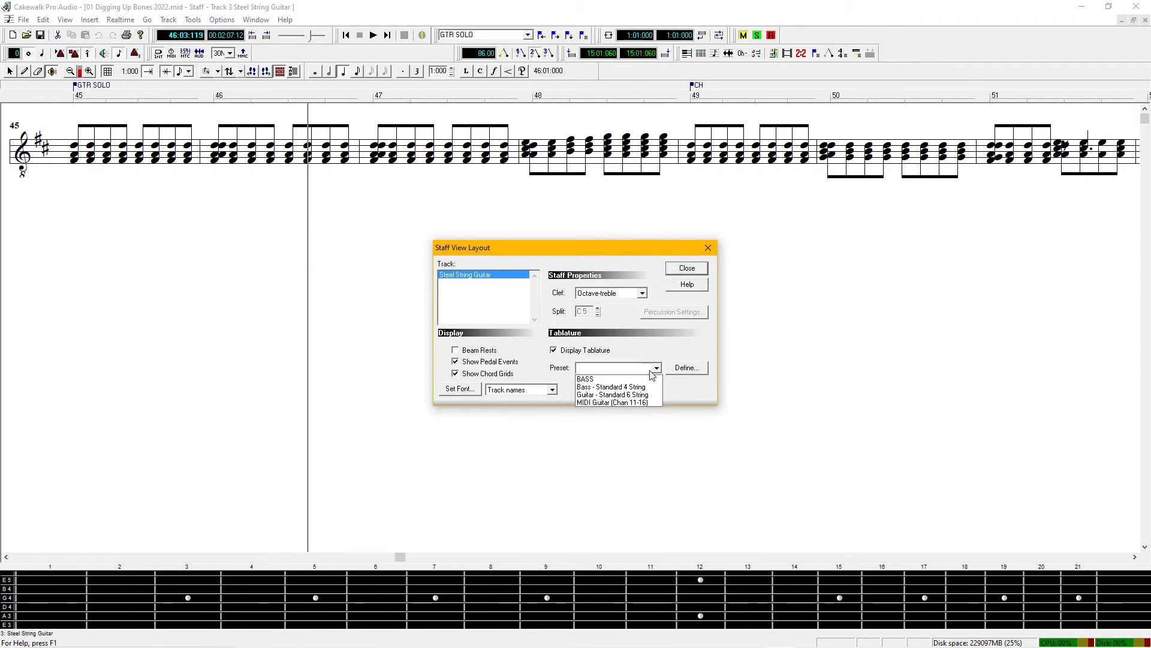
{"action": "left_click", "coordinate": [624, 394]}
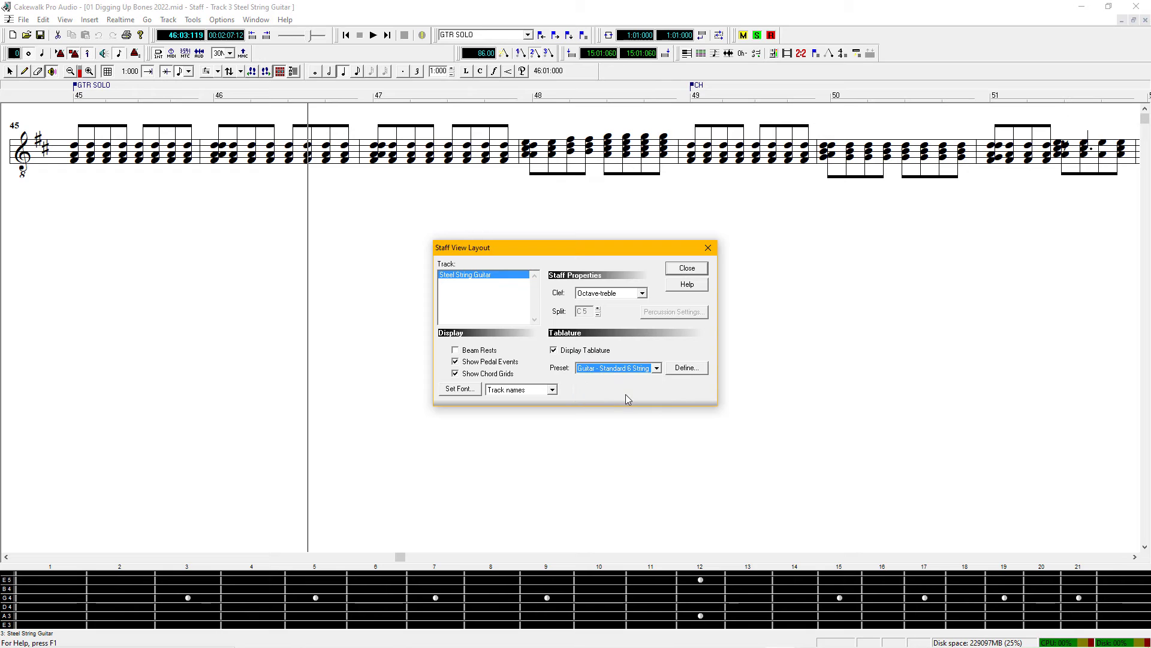
{"action": "left_click", "coordinate": [684, 270]}
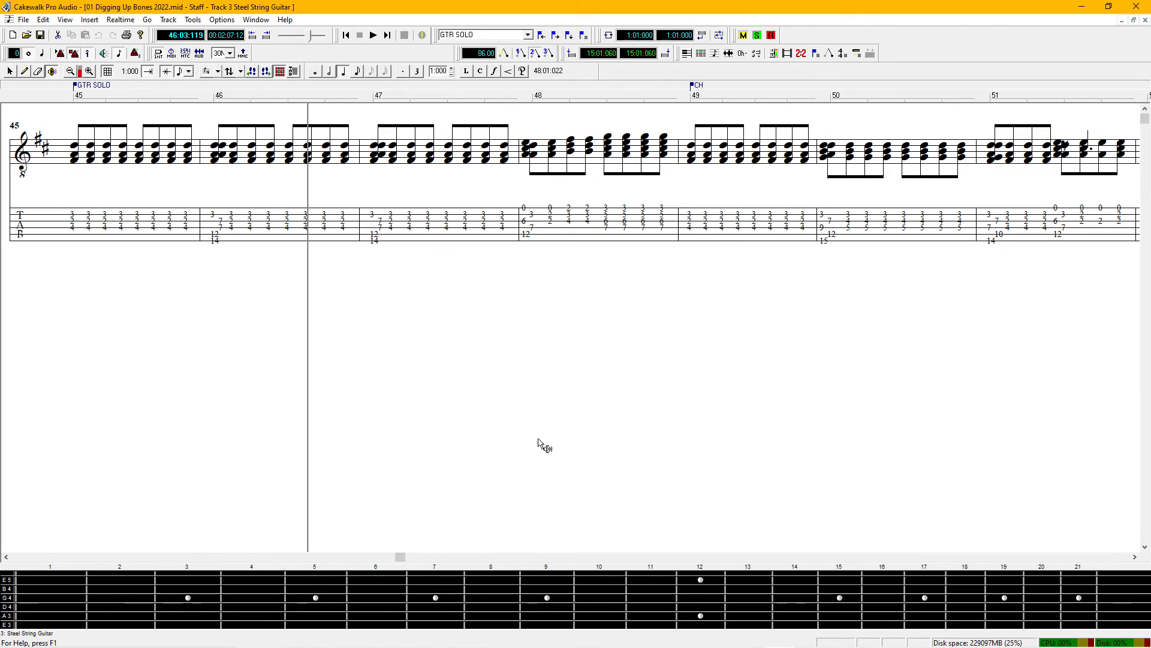
Play the guitar staff and tablature, stopping near measure 50 (50:02:107)
{"action": "key", "text": "space"}
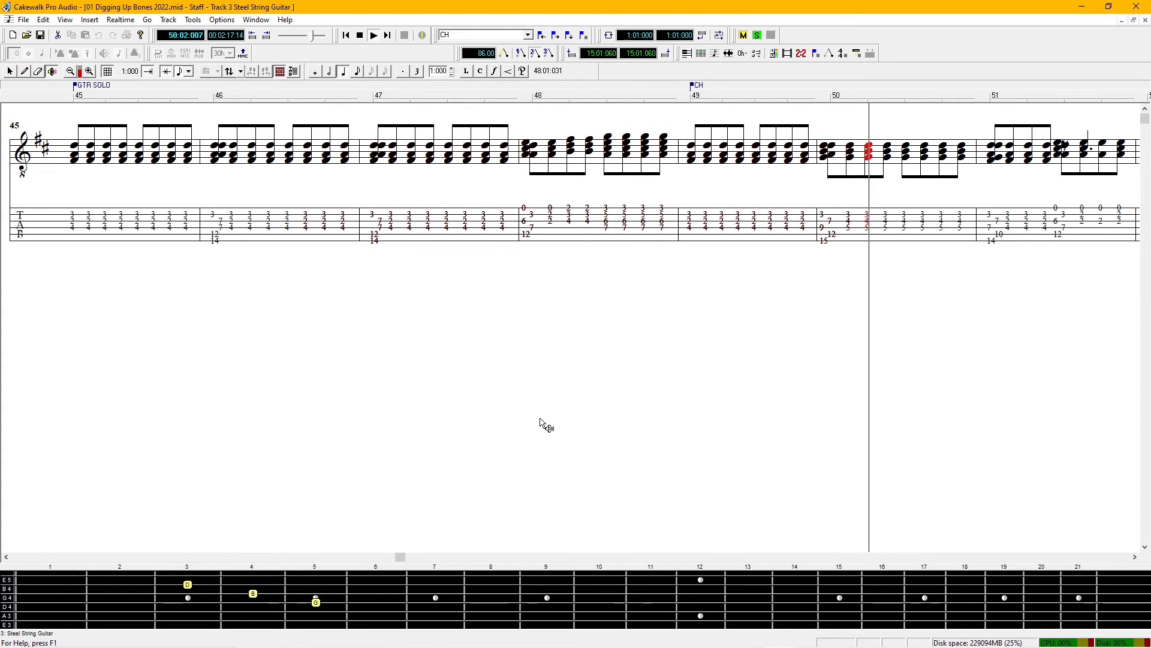
{"action": "key", "text": "space"}
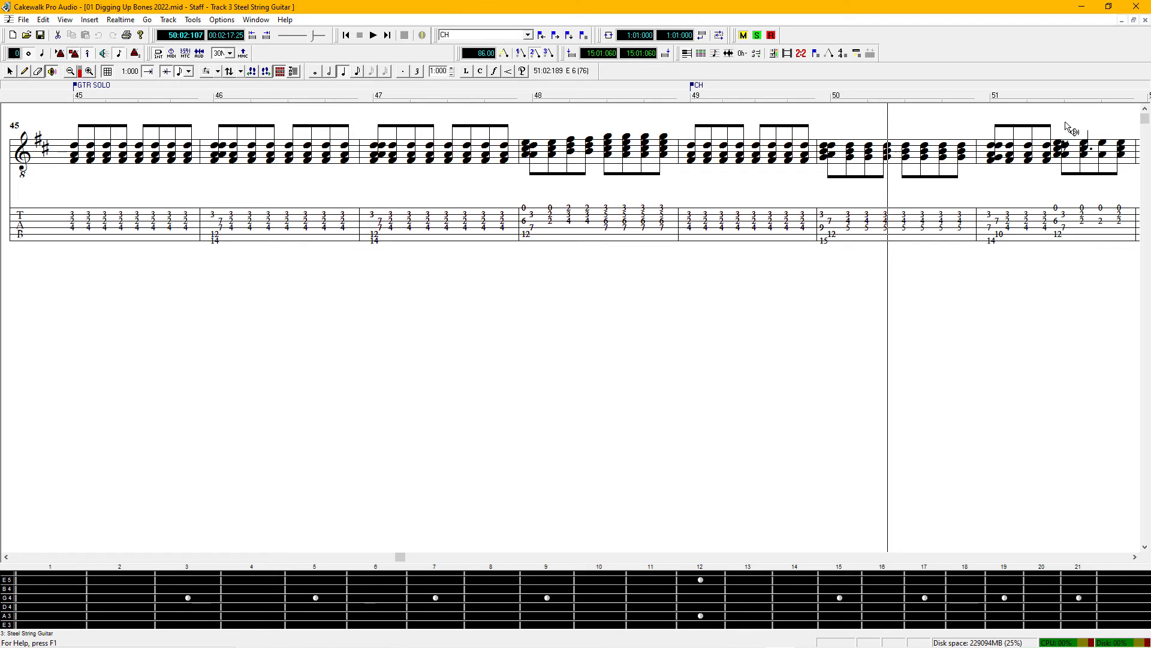
Close the Staff window and select the Banjo, Steel String Guitar and Clean Guitar tracks
{"action": "left_click", "coordinate": [1146, 21]}
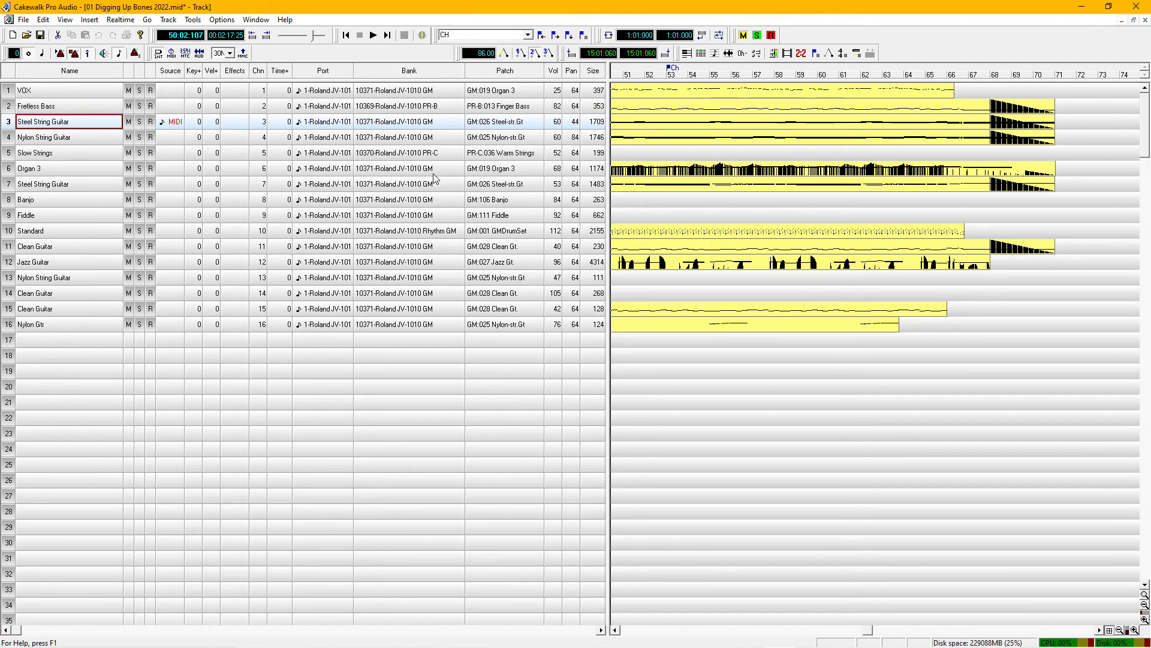
{"action": "left_click", "coordinate": [75, 201]}
{"action": "left_click", "coordinate": [84, 186]}
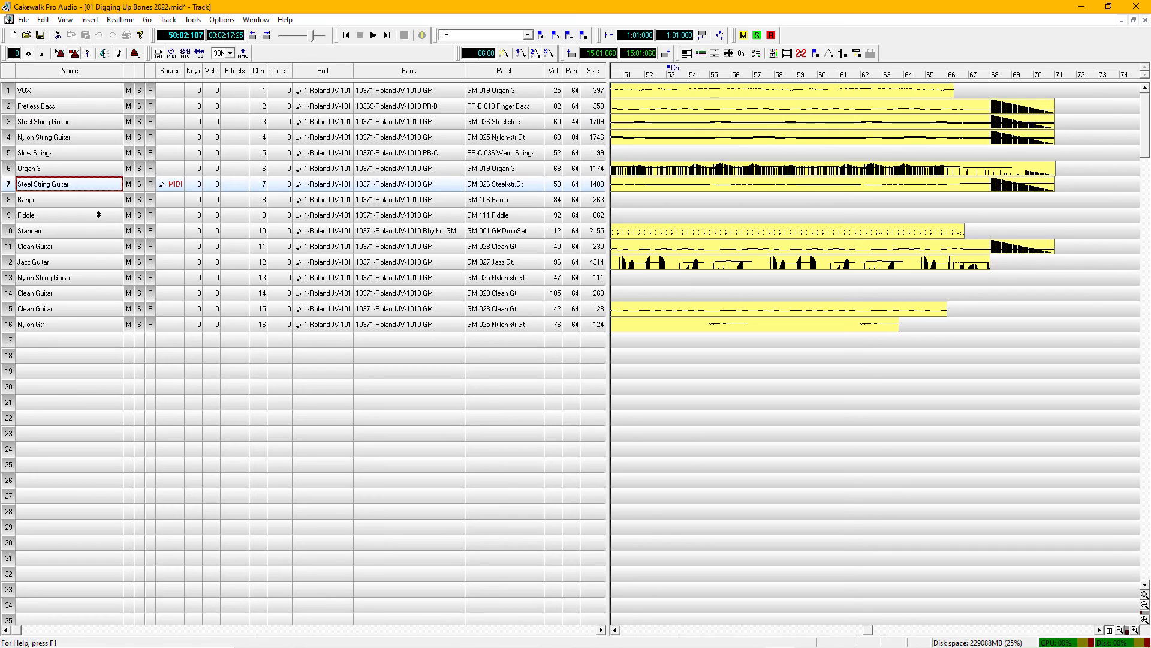
{"action": "left_click", "coordinate": [82, 295]}
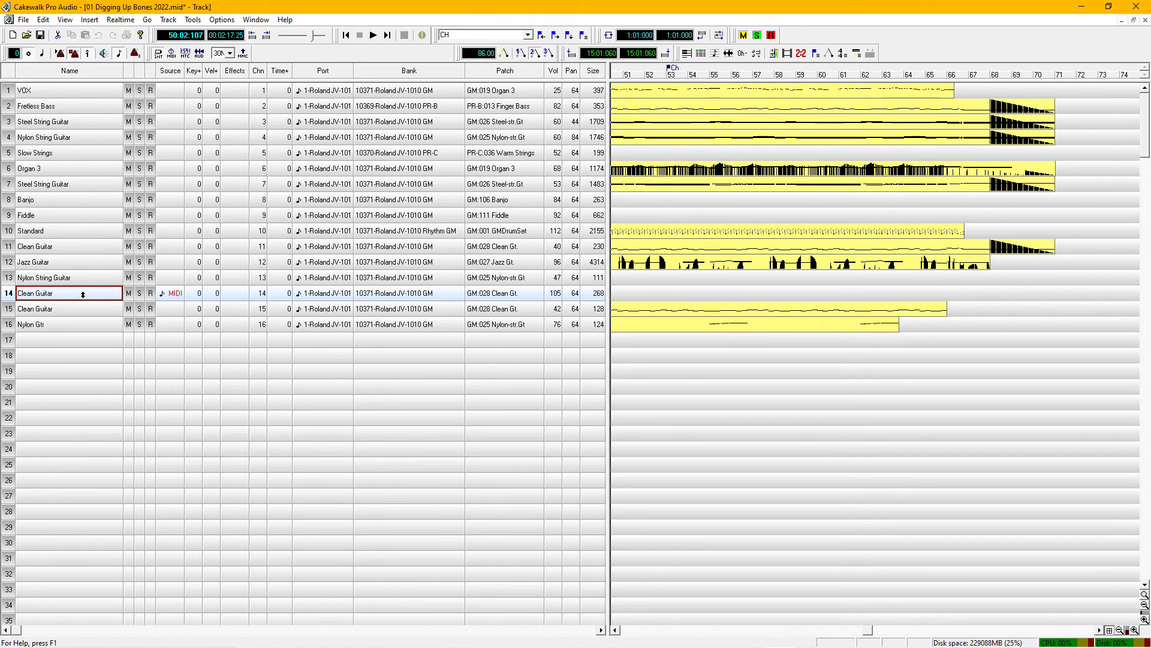
{"action": "left_click", "coordinate": [80, 309]}
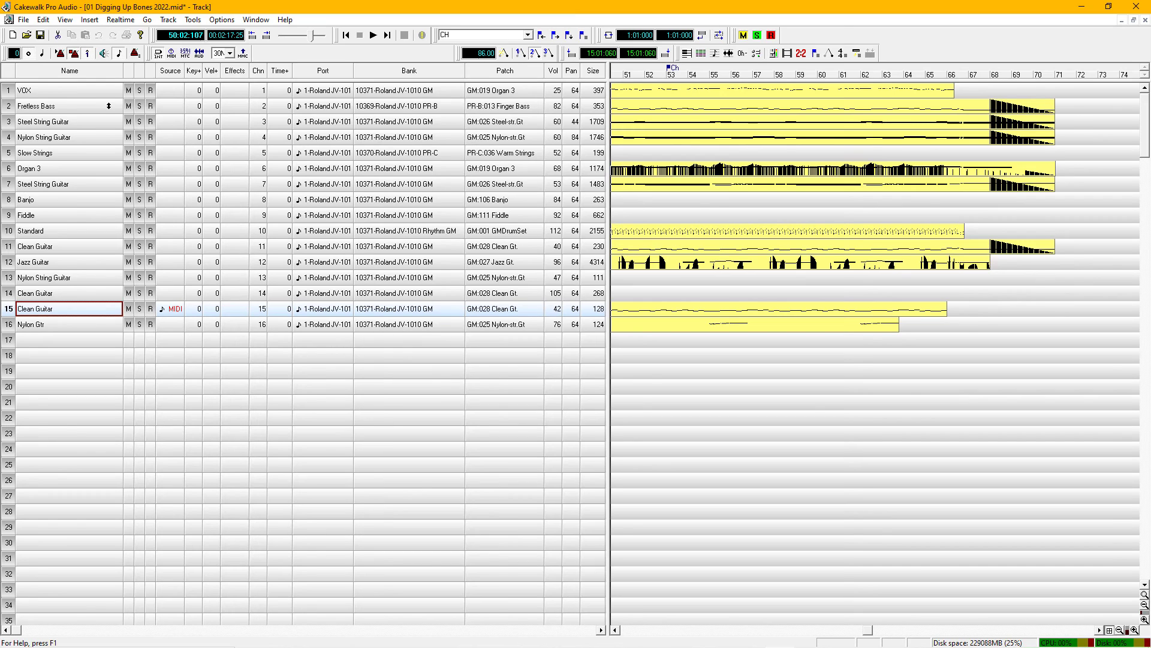
Rename track 1 from VOX to 'Vocals', then select the Fretless Bass track
{"action": "double_click", "coordinate": [76, 90]}
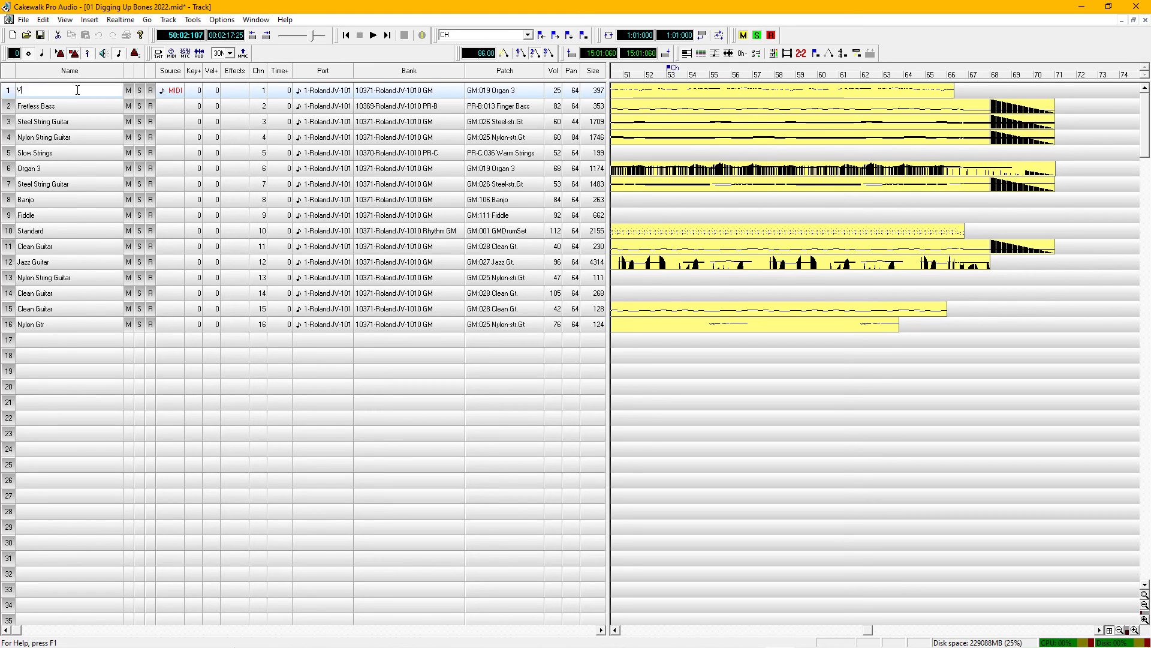
{"action": "type", "text": "als"}
{"action": "key", "text": "Return"}
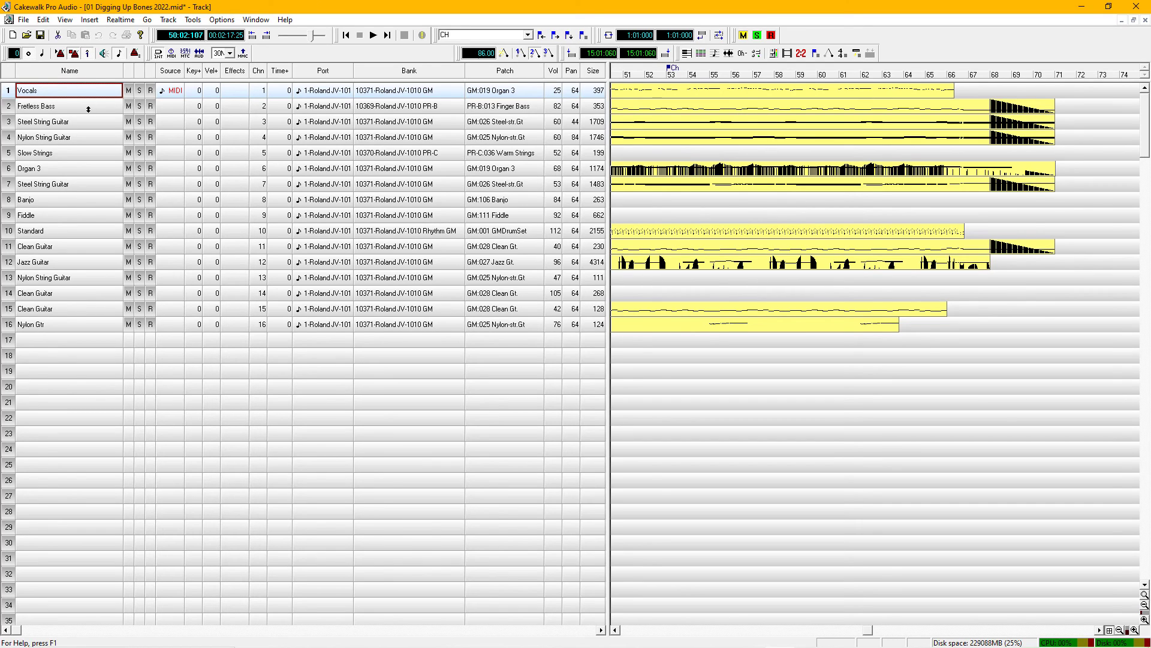
{"action": "left_click", "coordinate": [88, 109]}
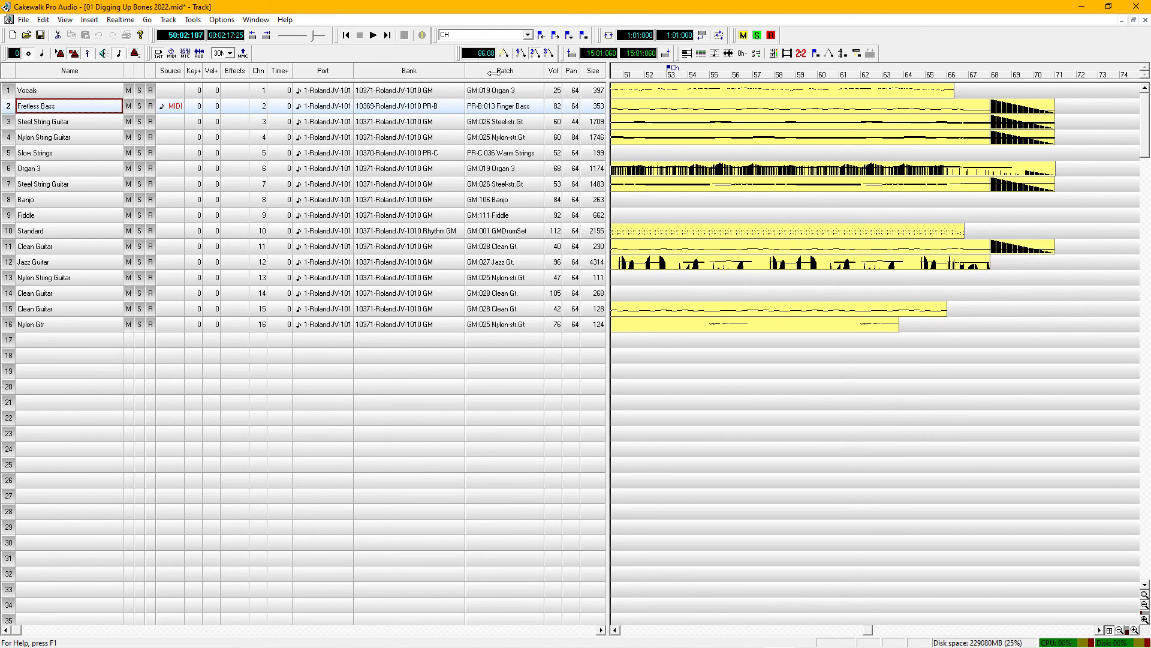
{"action": "left_click", "coordinate": [502, 93]}
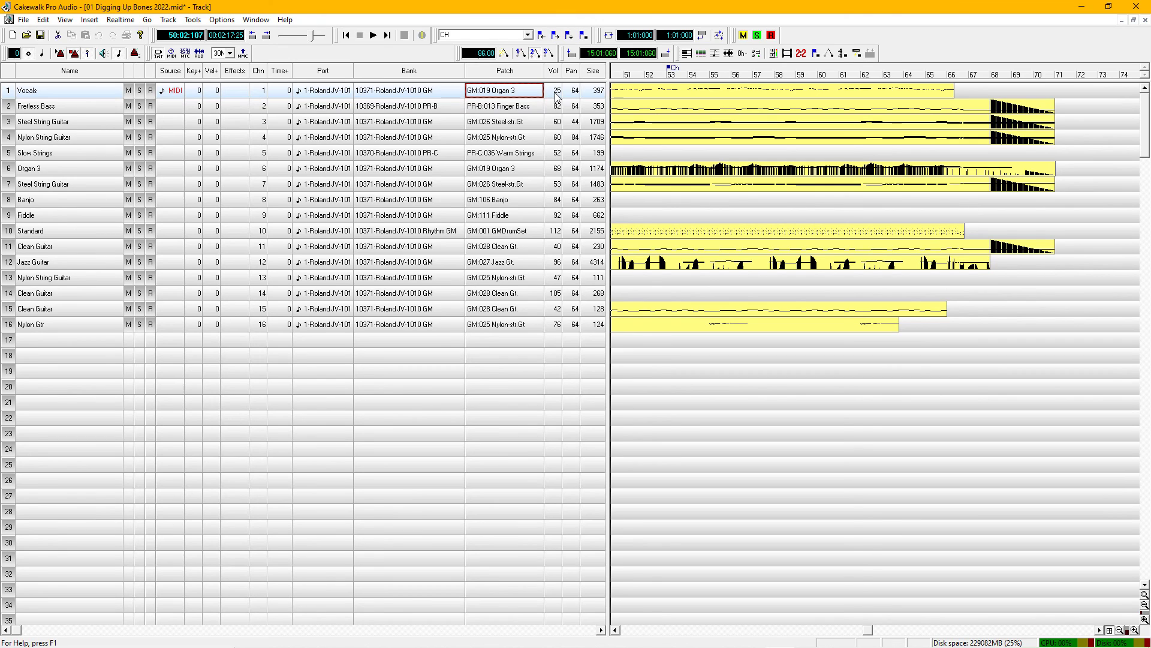